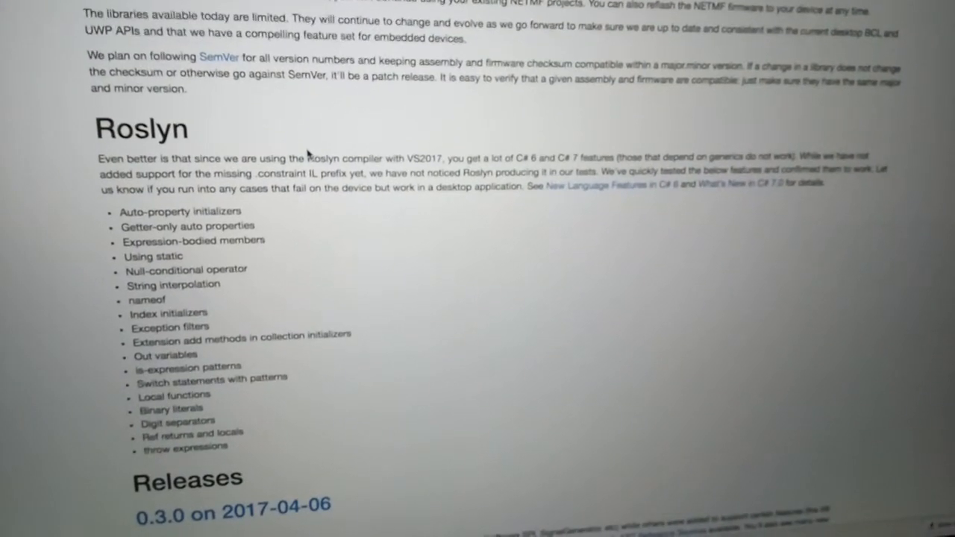
scroll(307, 153, up, 3)
scroll(304, 149, down, 3)
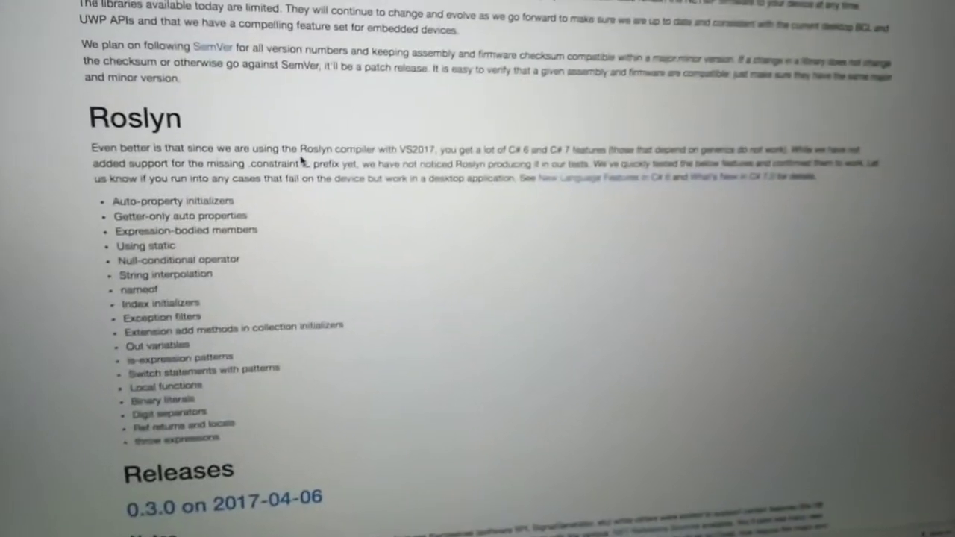
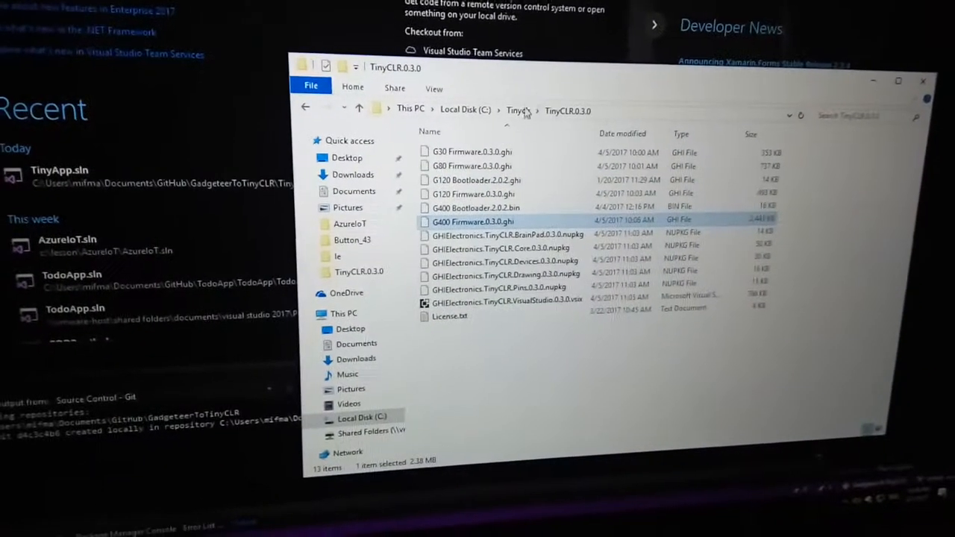
- Go up to the Tinyclr folder and enter G400 Bootloader Installer
click(515, 111)
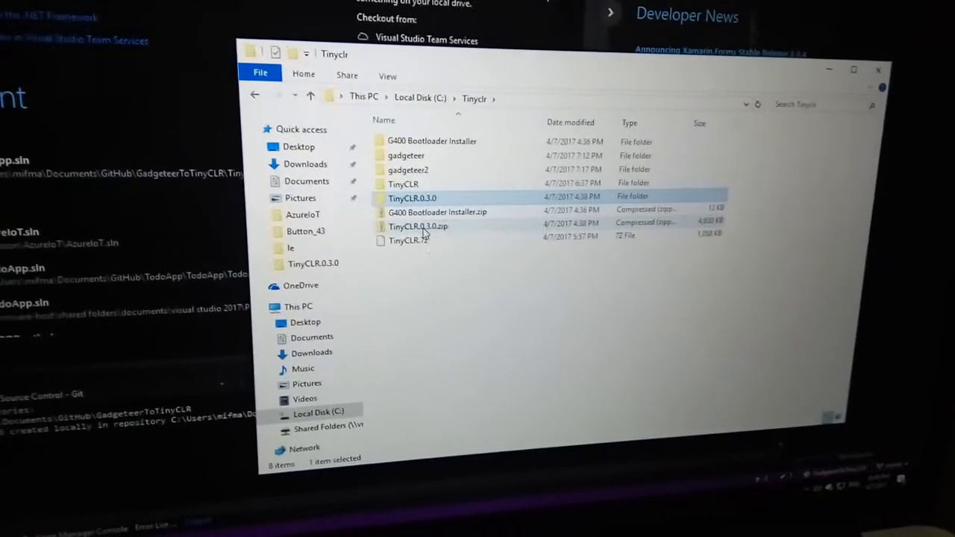
double_click(466, 141)
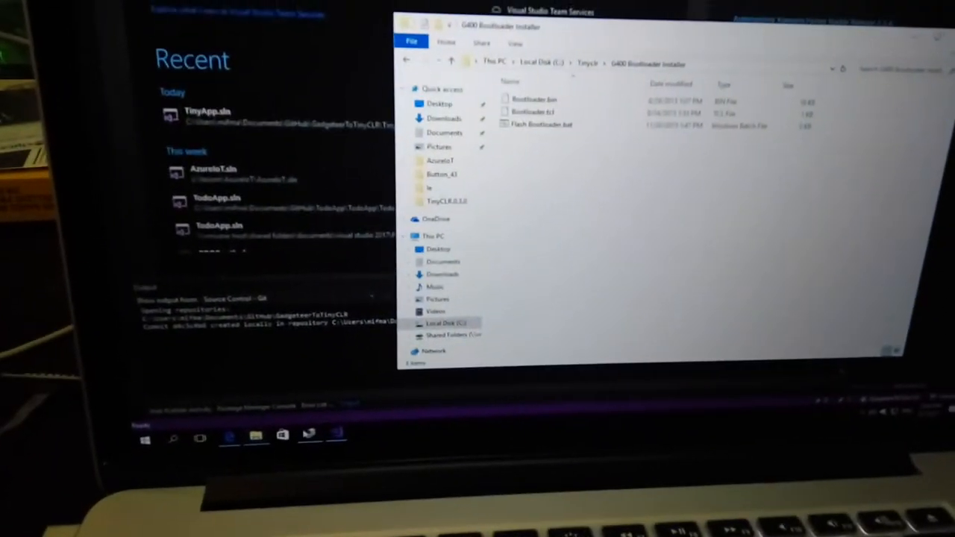
- Check the board's COM port in Device Manager, then run Flash Bootloader.bat from the installer folder
key(alt+Tab)
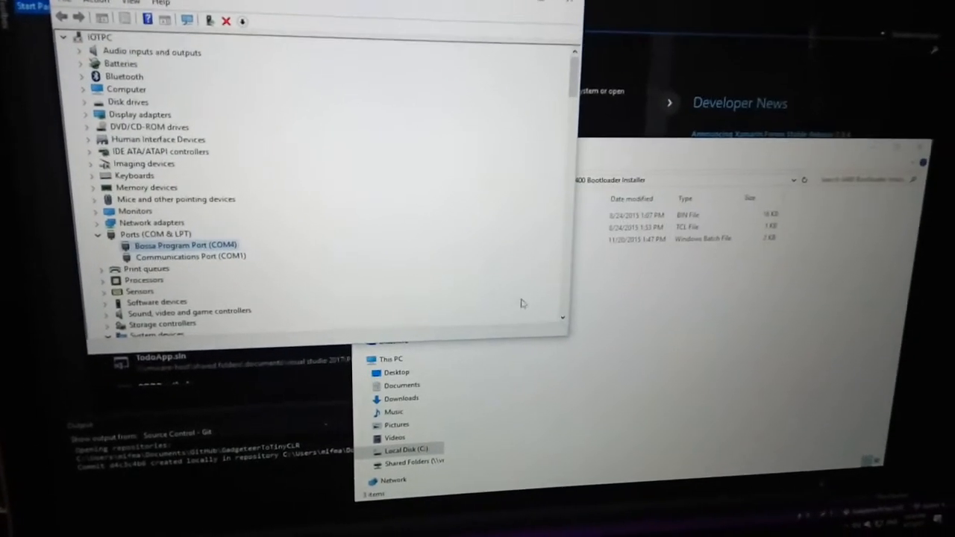
click(626, 336)
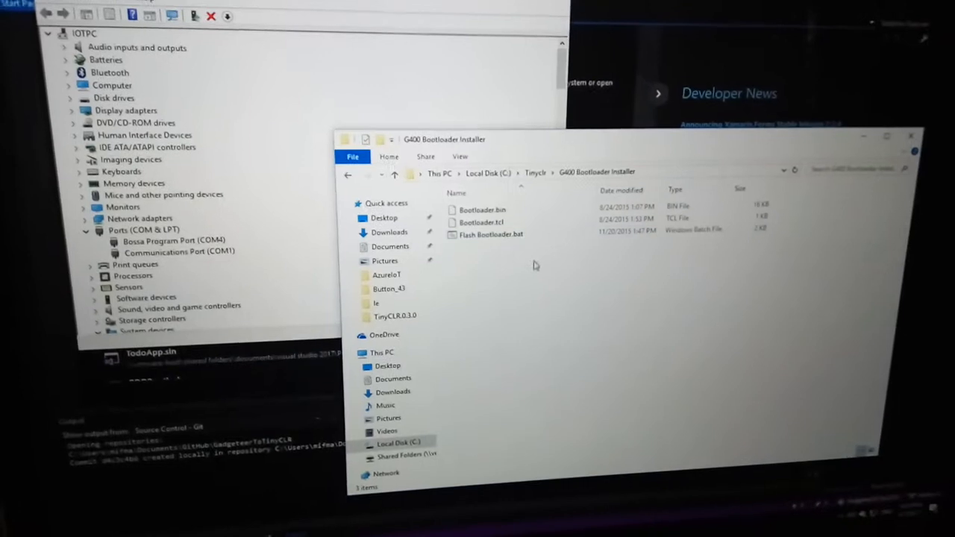
click(499, 240)
double_click(485, 232)
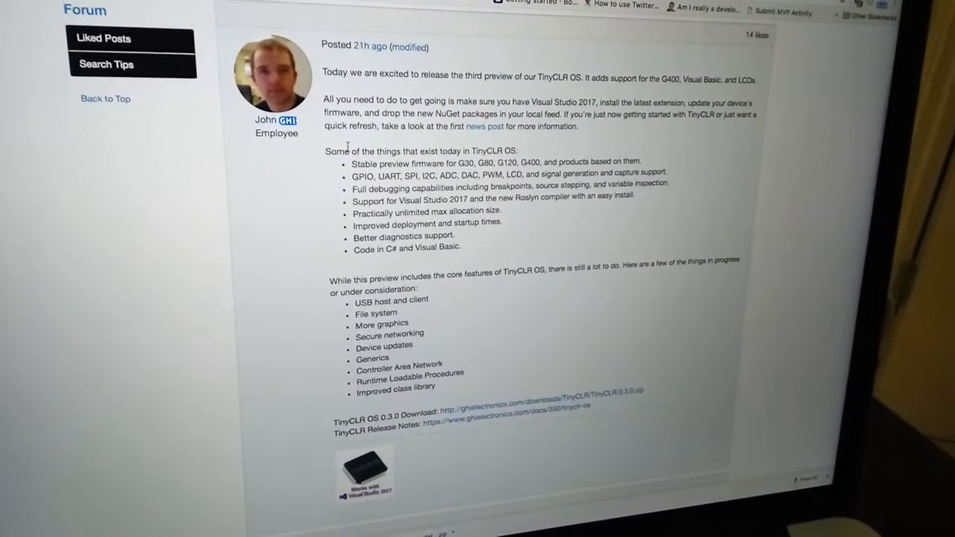
scroll(448, 239, down, 2)
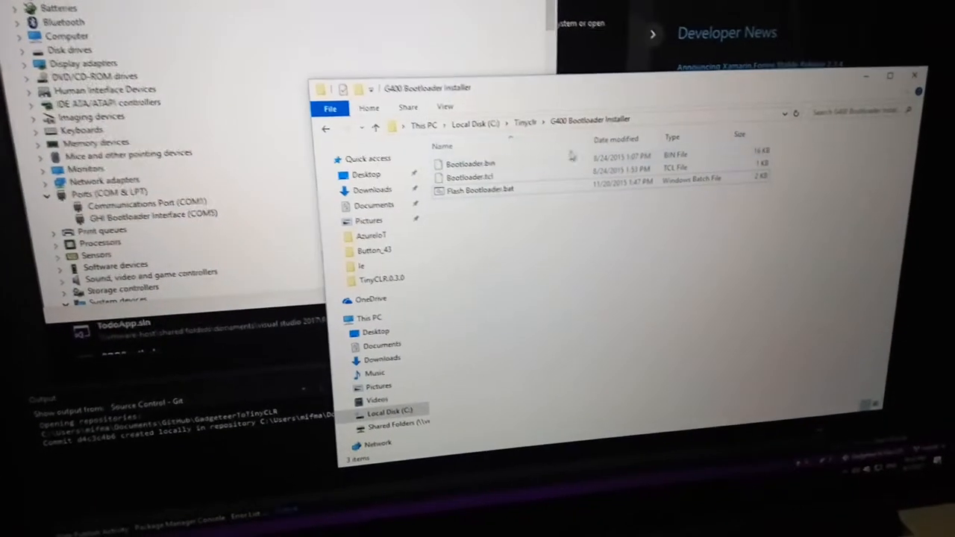
- Return to the Tinyclr folder in File Explorer
click(525, 121)
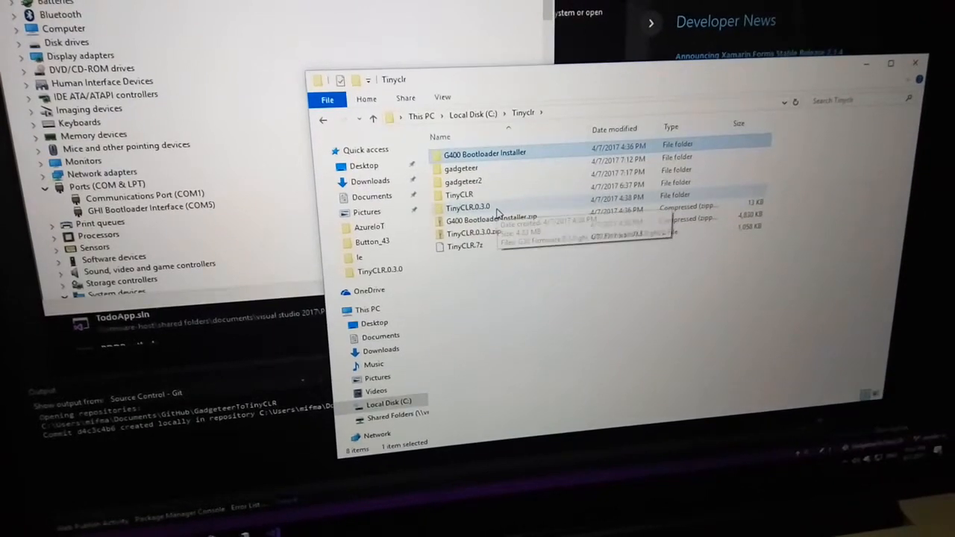
- Enter TinyCLR.0.3.0, select G400 Firmware.0.3.0.ghi, and begin a Start search for Tera Term
double_click(497, 208)
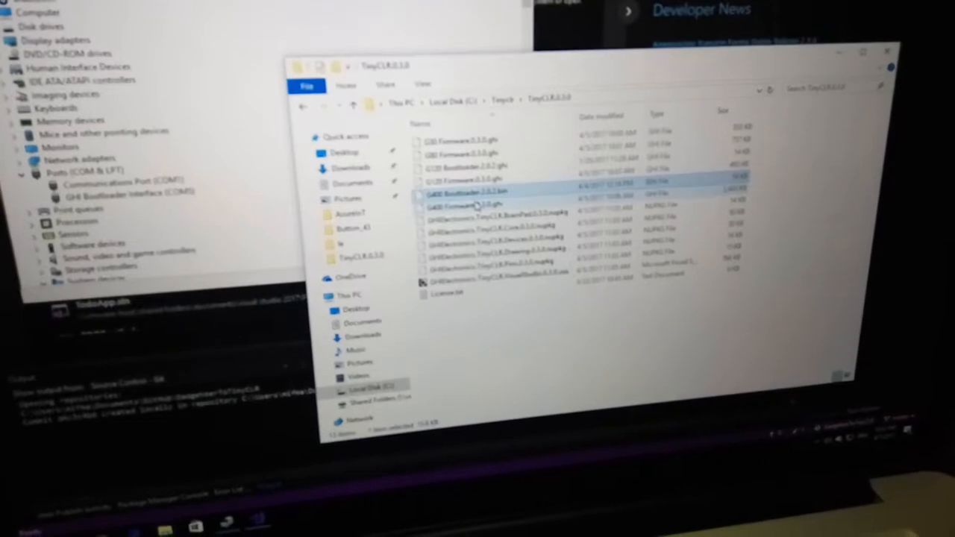
click(471, 213)
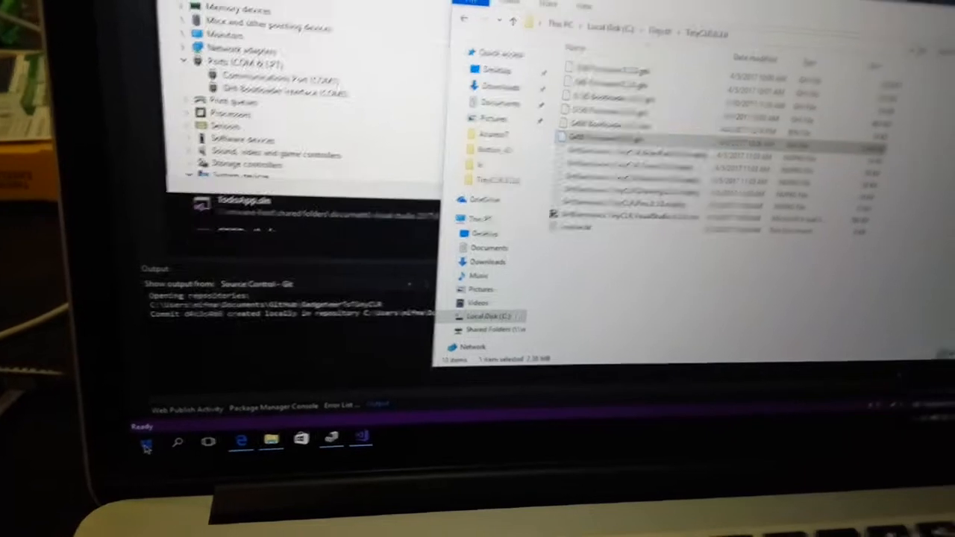
click(161, 442)
text(ter)
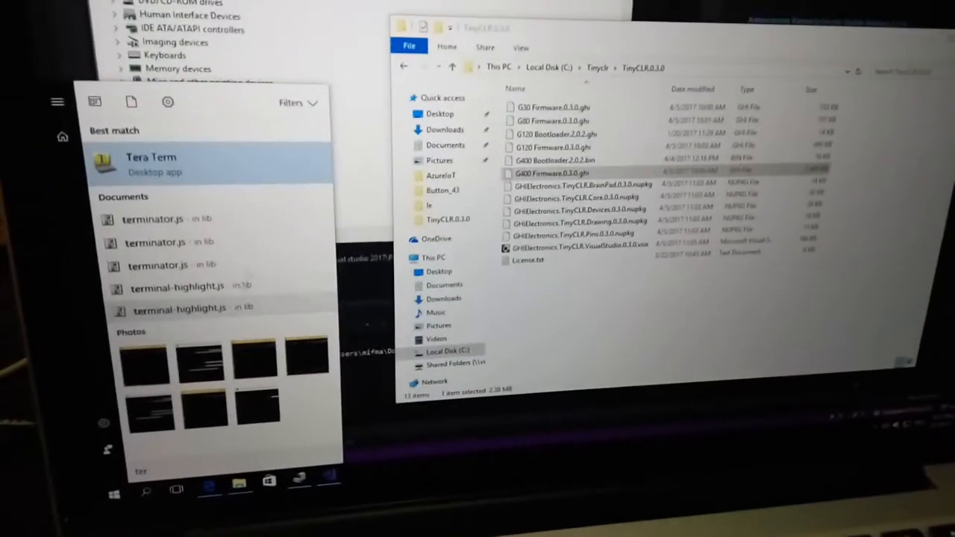
- Launch Tera Term and connect over serial to COM5: GHI Bootloader Interface
click(276, 158)
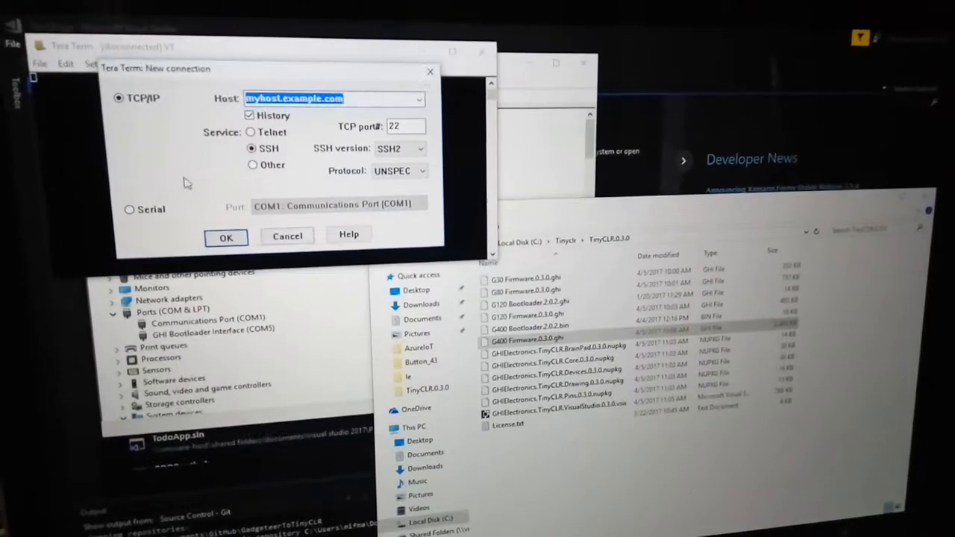
click(138, 196)
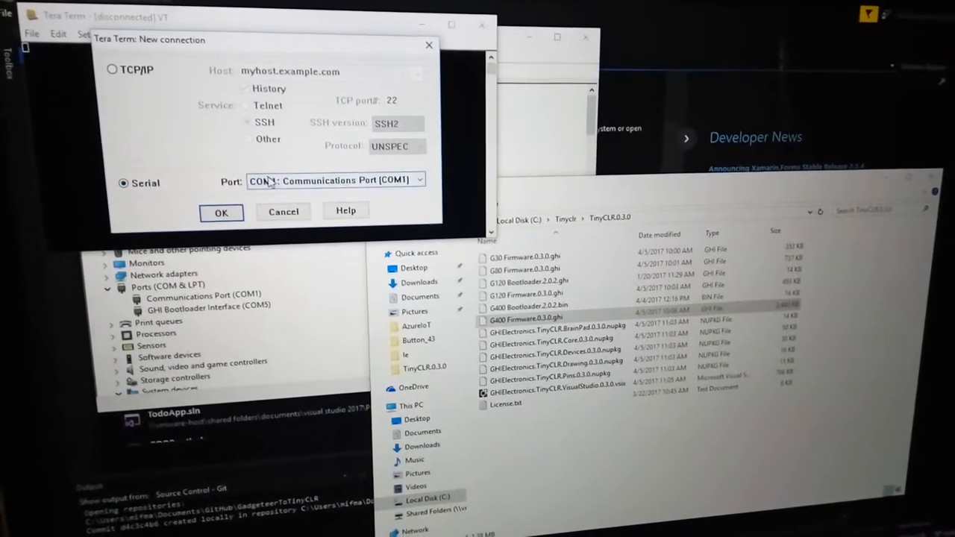
click(270, 182)
click(288, 195)
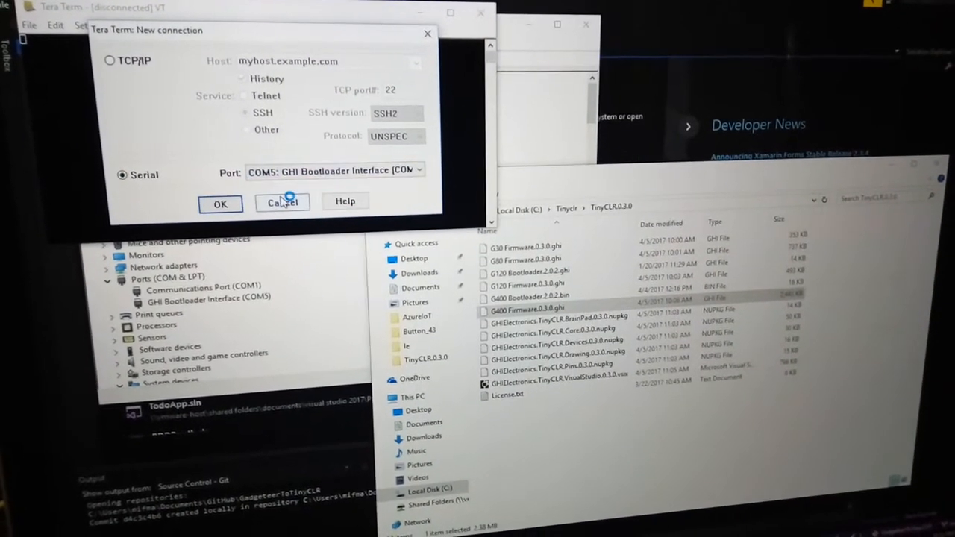
click(215, 206)
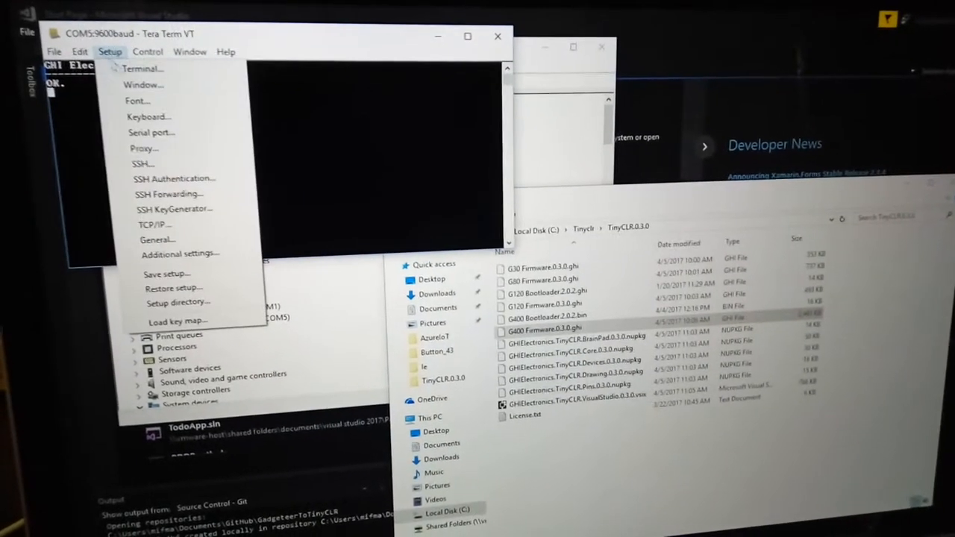
- Set the serial speed to 115200 baud and answer Y to the bootloader's confirmation prompt
click(164, 134)
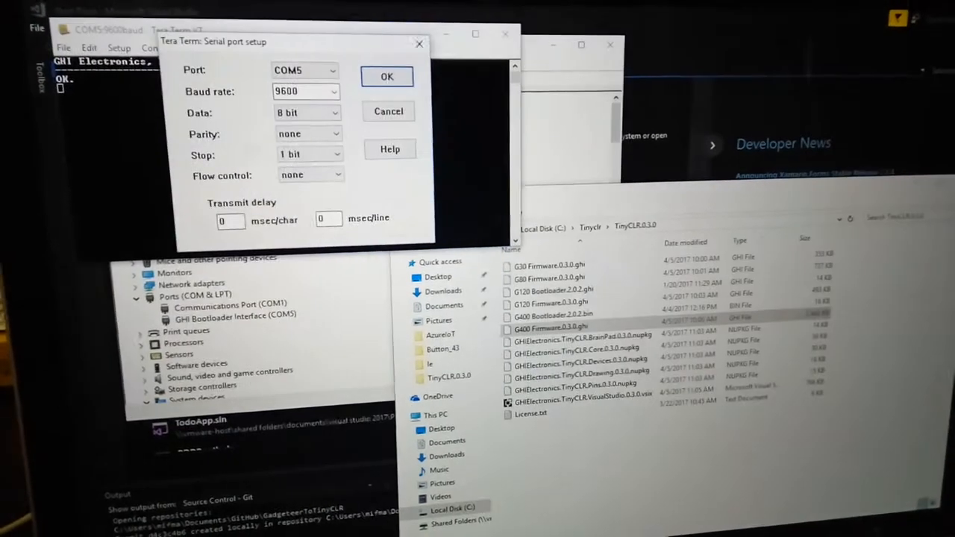
click(333, 88)
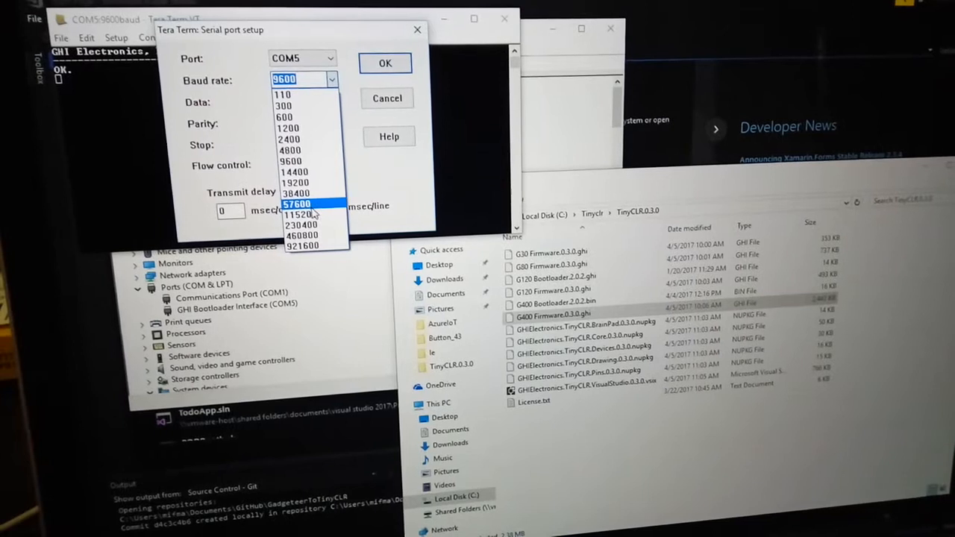
click(314, 215)
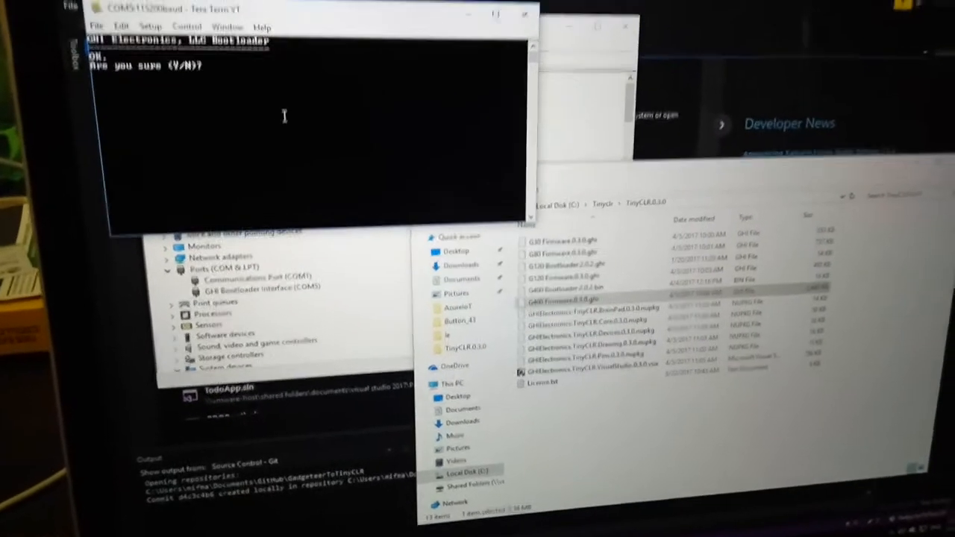
key(y)
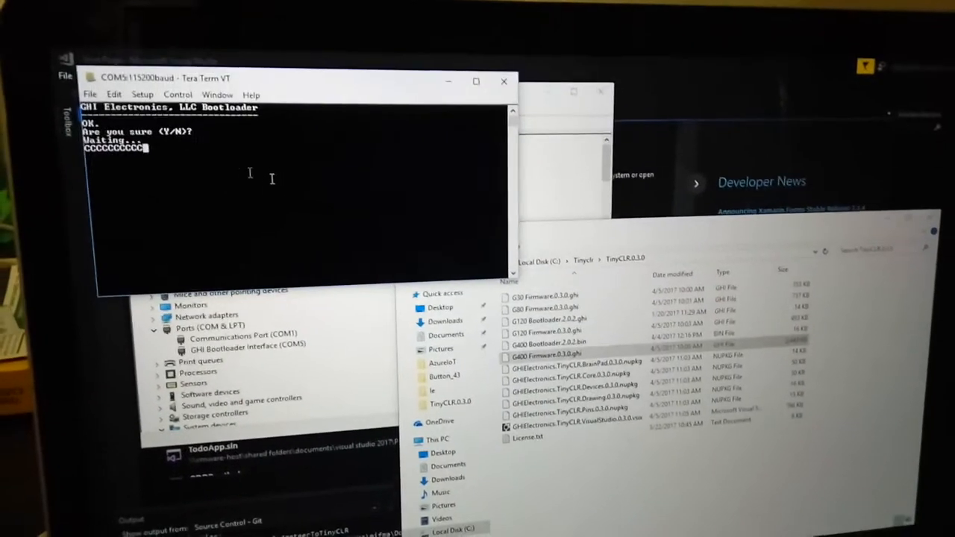
click(90, 90)
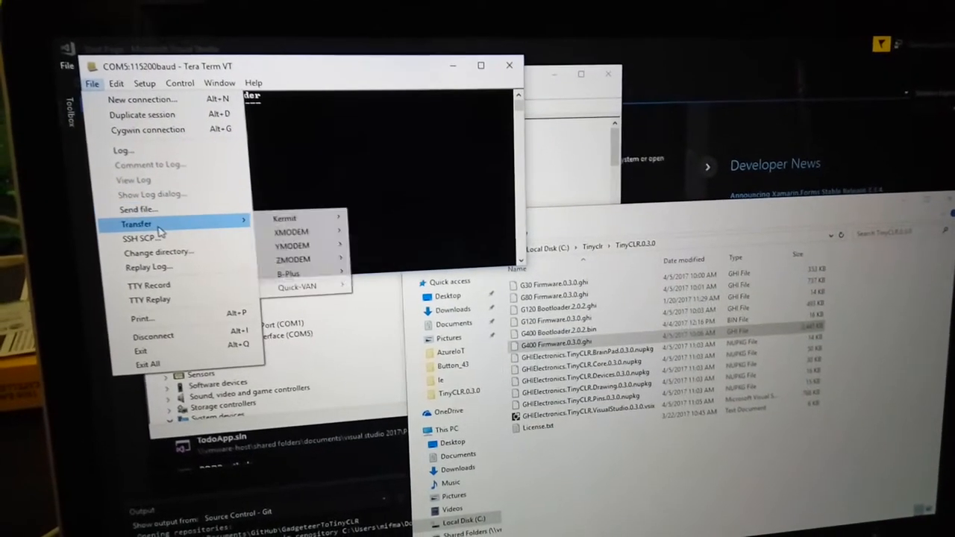
mouse_move(287, 234)
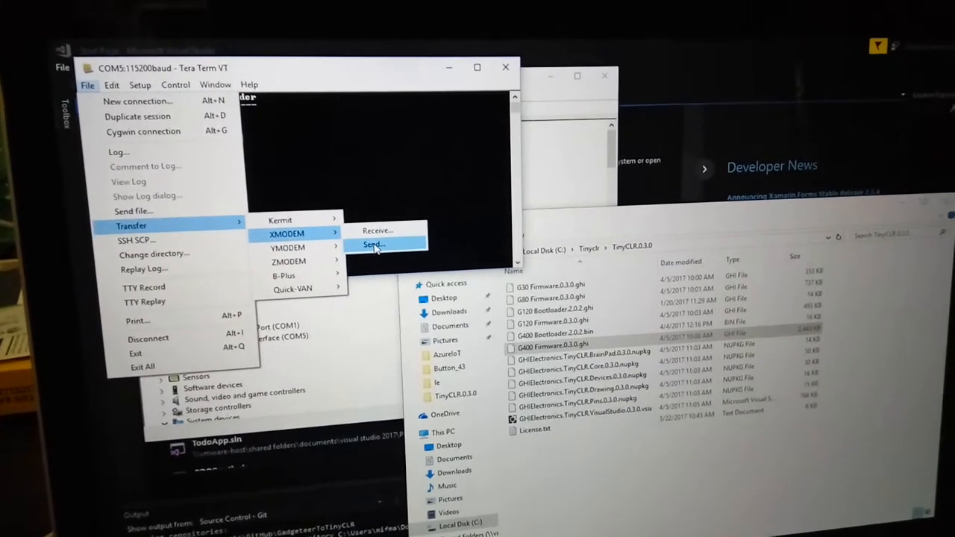
- Start an XMODEM 1K send and browse to C:\Tinyclr\TinyCLR.0.3.0 in the file dialog
click(379, 239)
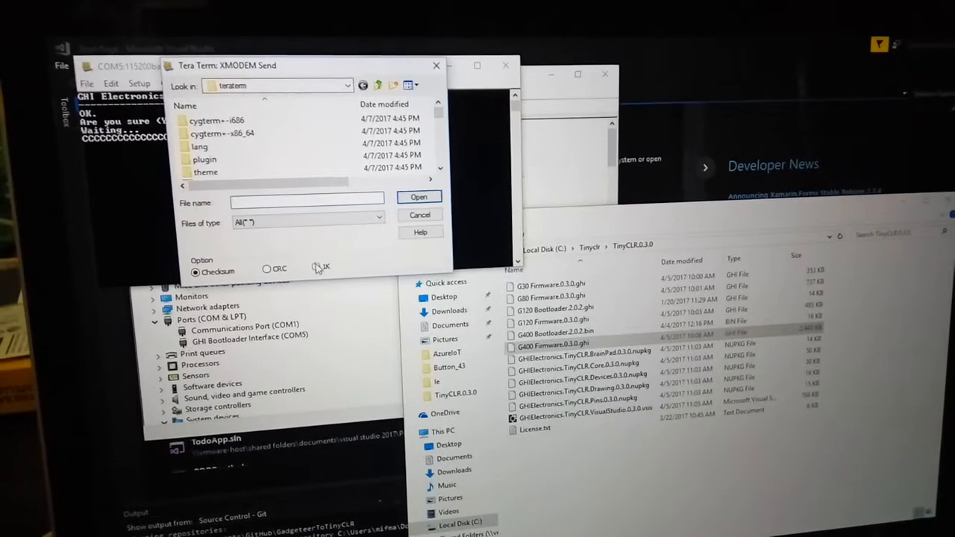
click(312, 265)
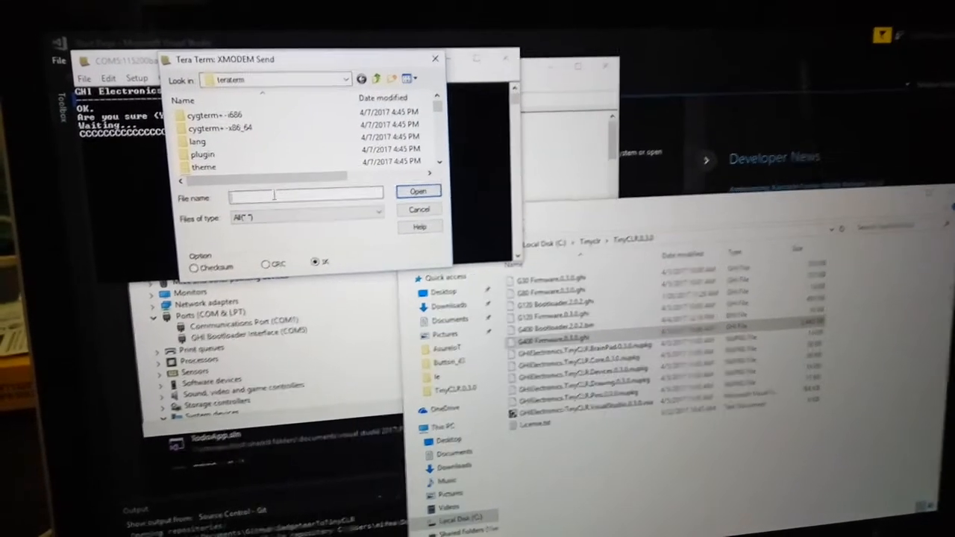
click(275, 195)
text(c)
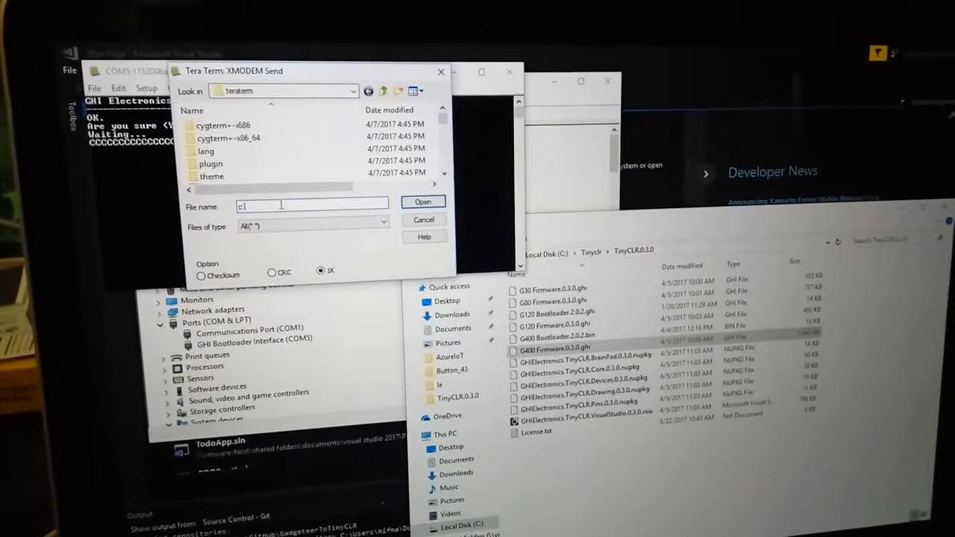
key(Return)
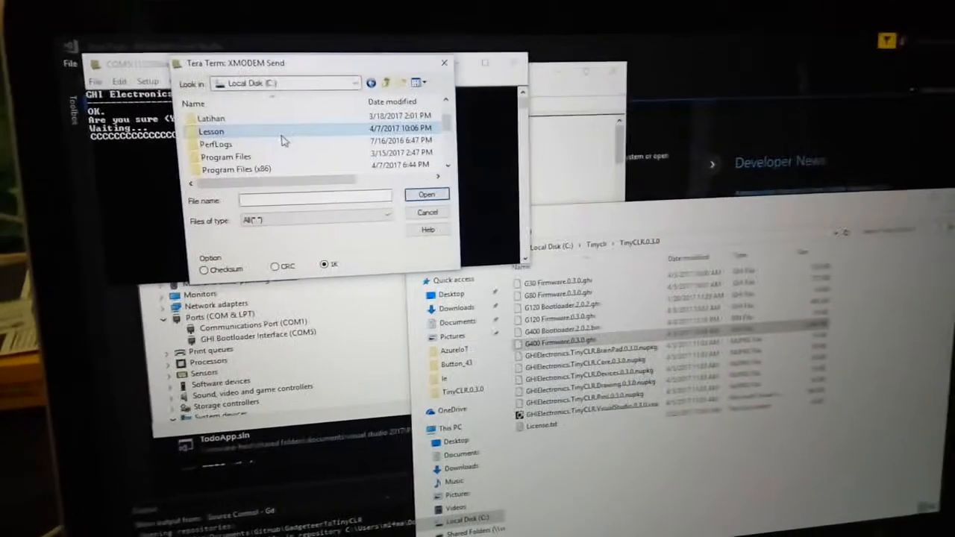
scroll(282, 140, down, 5)
double_click(280, 133)
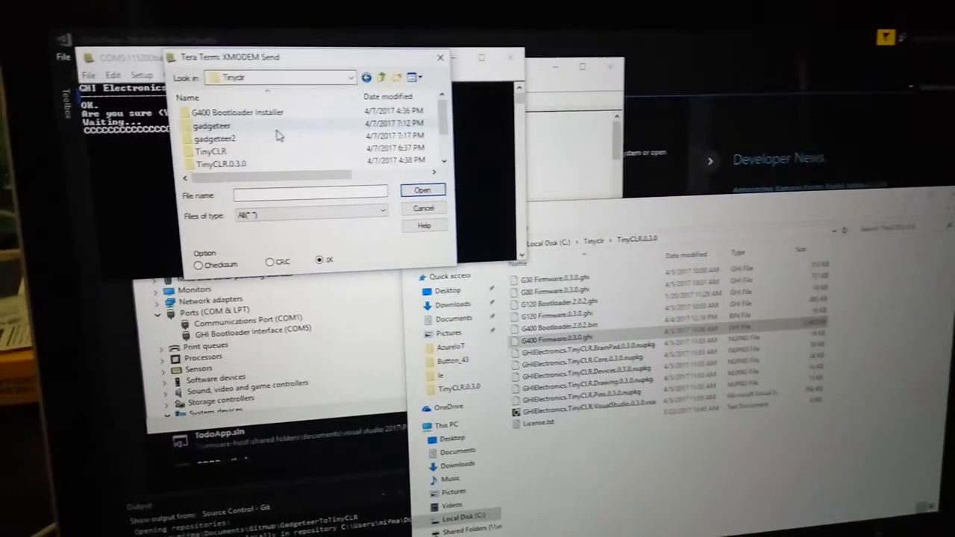
key(Down)
key(Down)
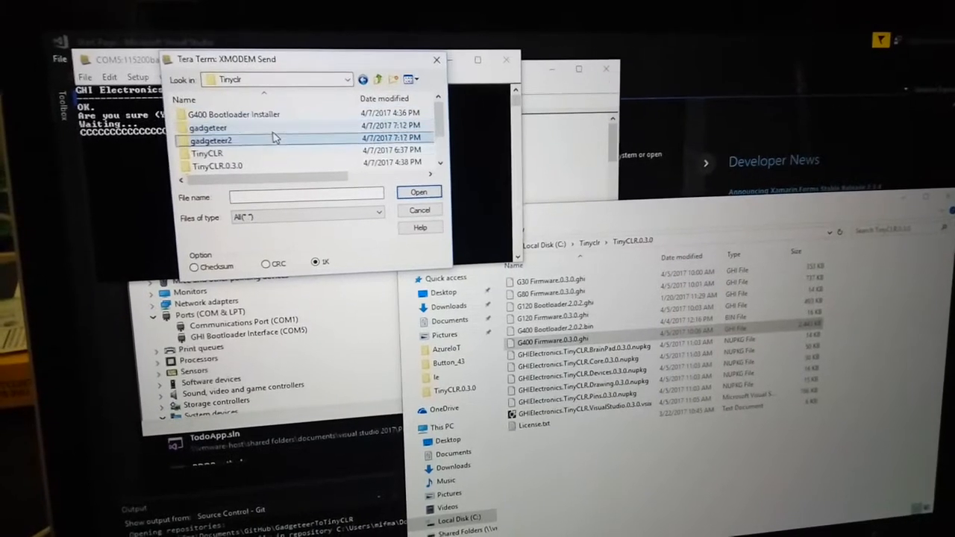
key(Down)
key(Down)
key(Return)
- Send G400 Bootloader.2.0.2.bin, which fails with an invalid command, then re-issue the update command
click(276, 138)
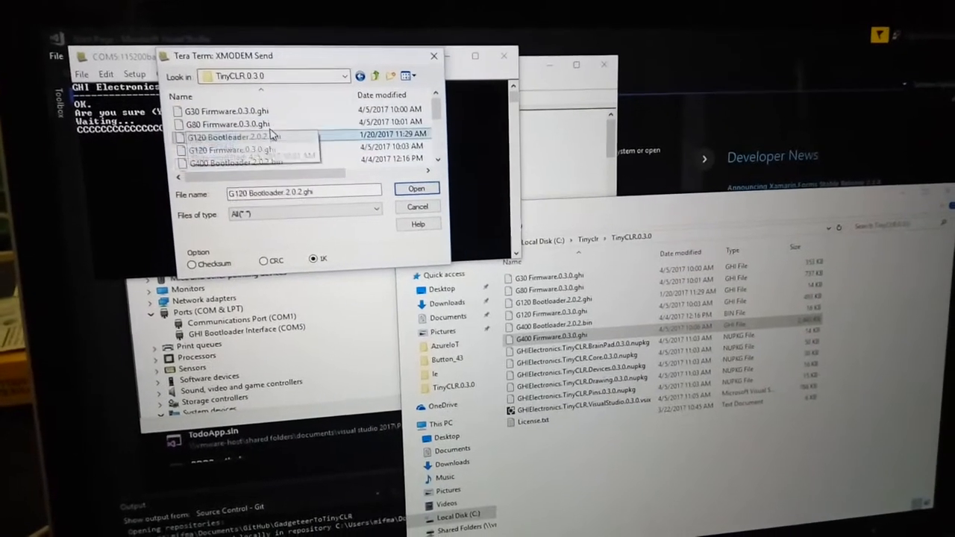
scroll(273, 134, down, 1)
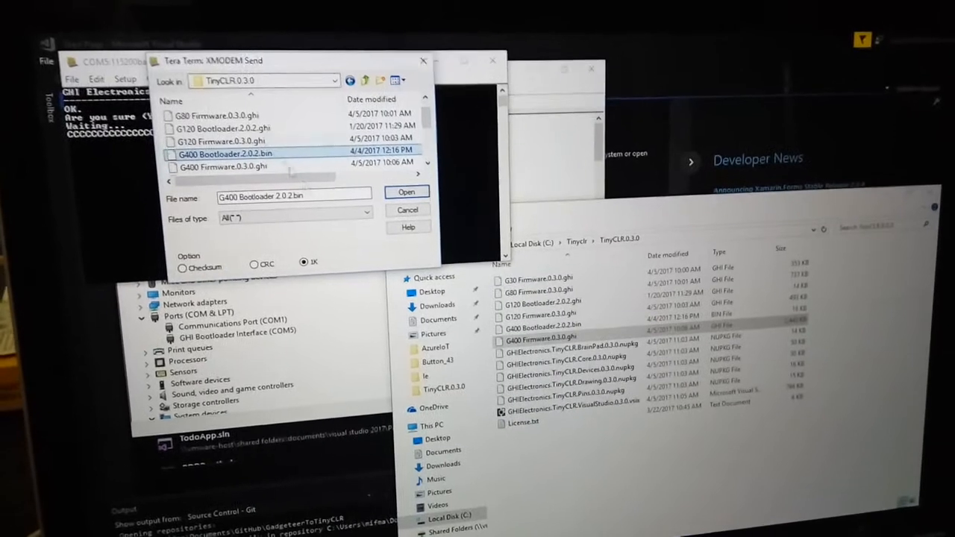
click(406, 189)
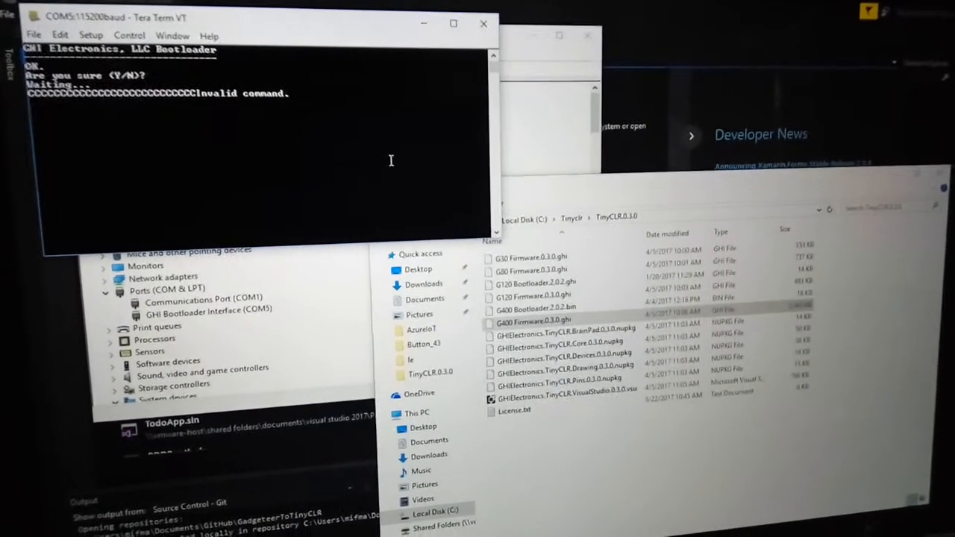
key(e)
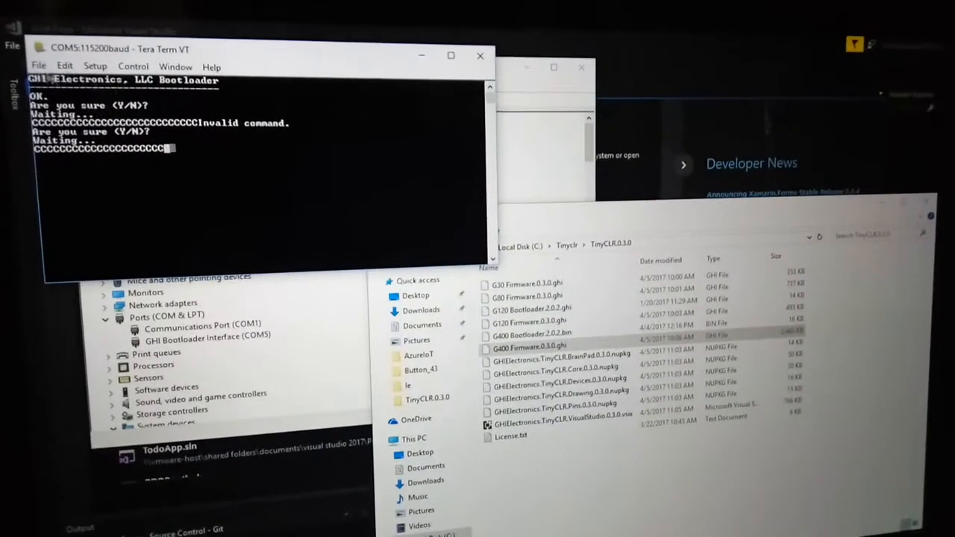
- Begin a second XMODEM send to upload G400 Firmware.0.3.0.ghi to the bootloader
click(39, 65)
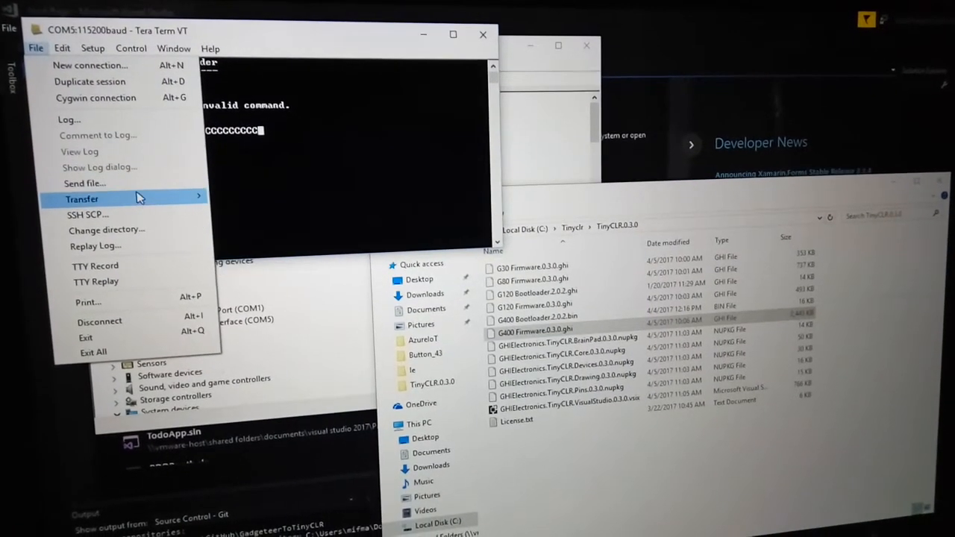
mouse_move(82, 197)
mouse_move(250, 207)
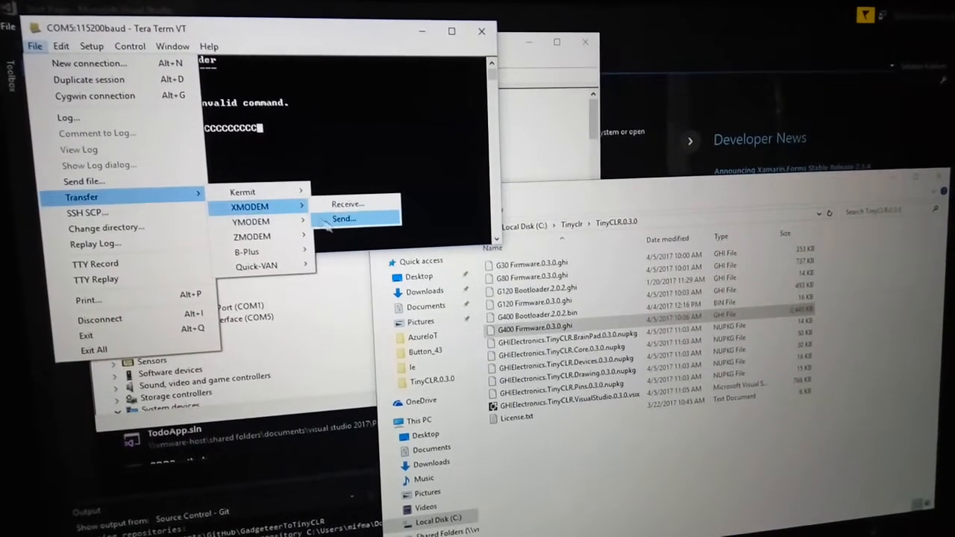
click(338, 221)
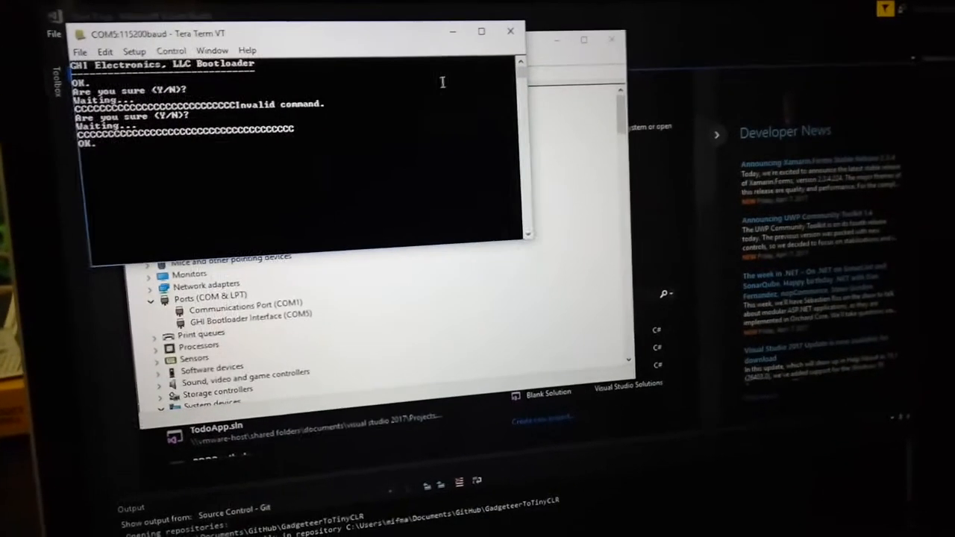
- Close Tera Term and expand Universal Serial Bus devices to find the G400 entry
click(505, 34)
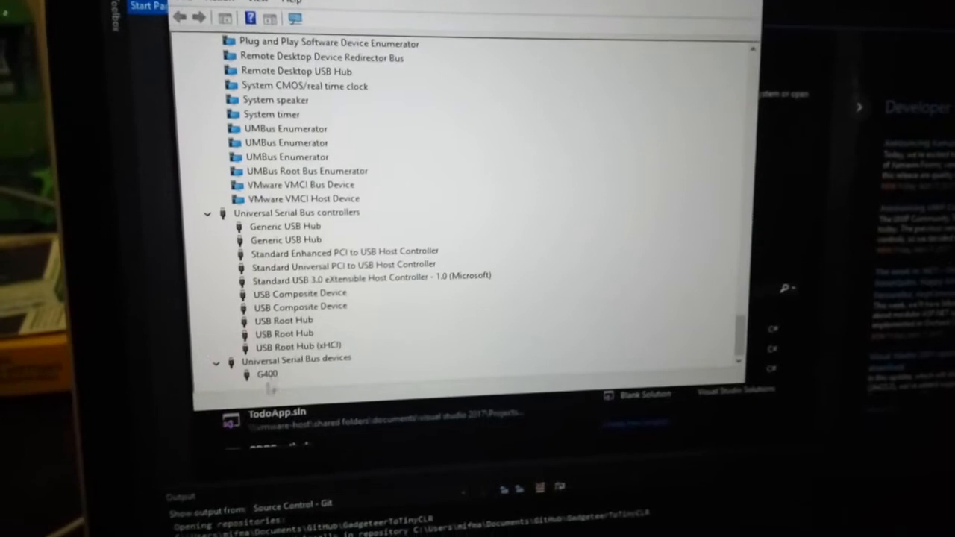
click(279, 364)
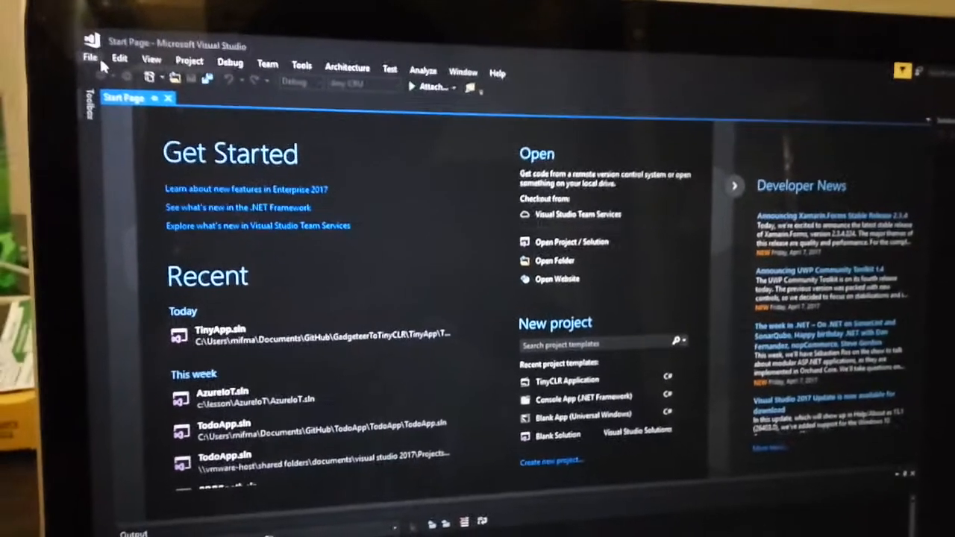
- Create a new Visual C# TinyCLR Application project named TinyCLRApplication1
click(85, 59)
mouse_move(110, 71)
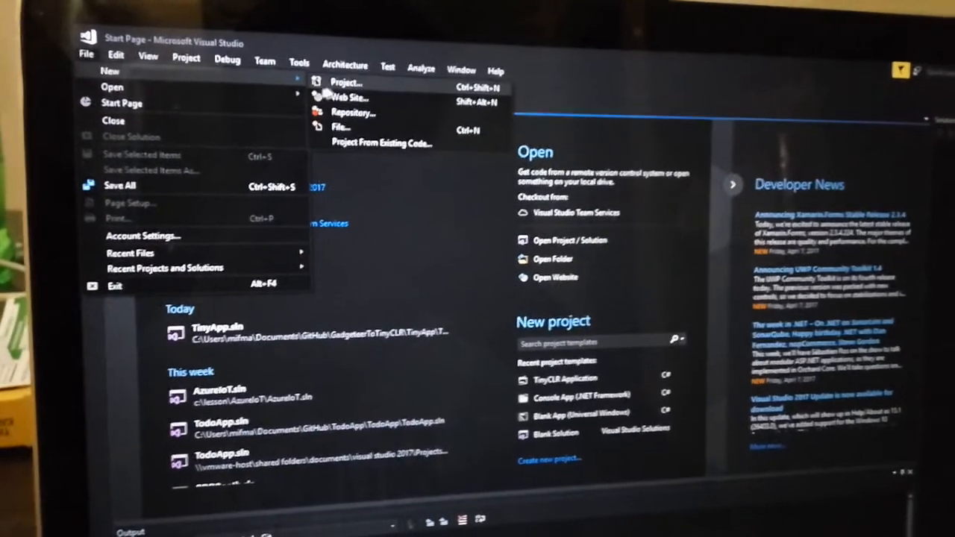
click(345, 83)
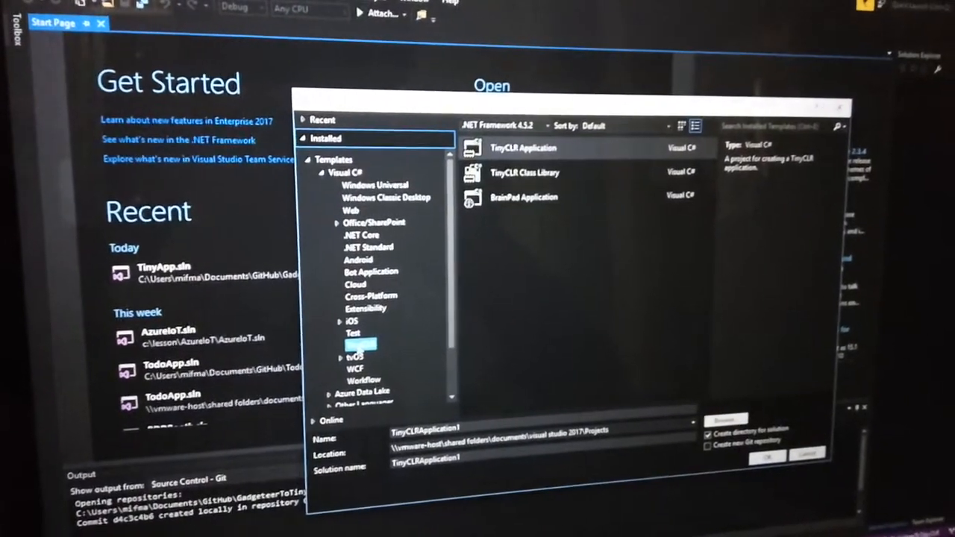
click(526, 149)
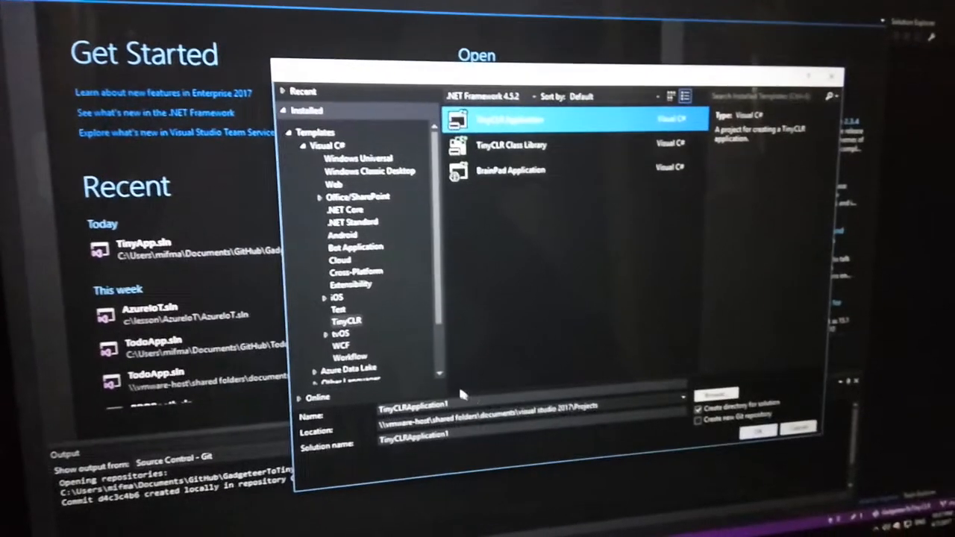
double_click(466, 406)
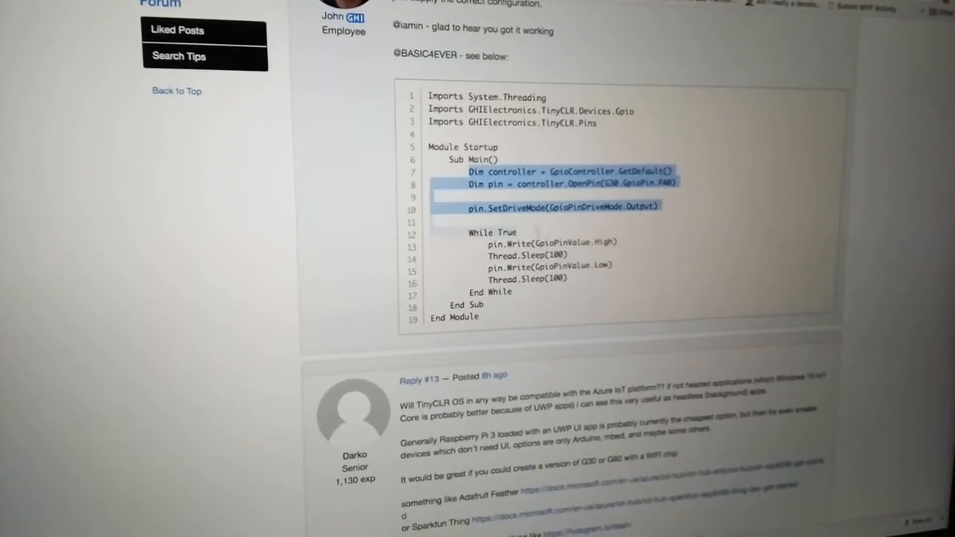
- Copy the selected LED blink sample, then bring up NuGet package management for TinyCLRApplication1
right_click(549, 261)
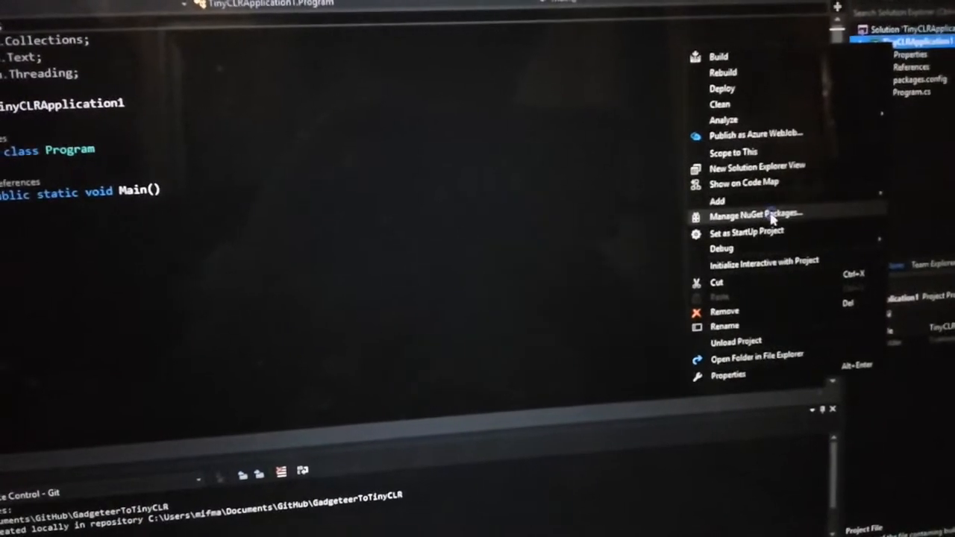
click(769, 217)
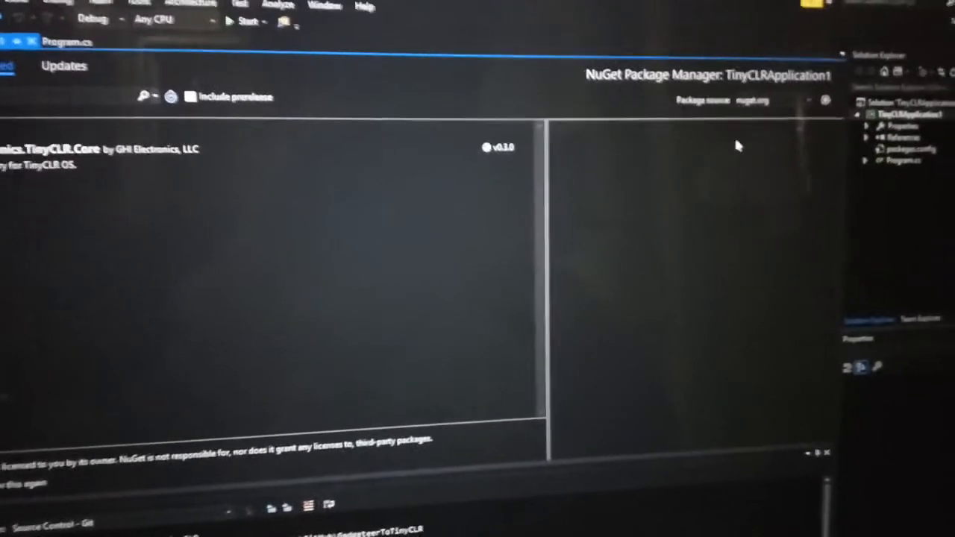
- Point the TinyCLRNuget package source at C:\Tinyclr\TinyCLR.0.3.0 in the NuGet settings
click(822, 85)
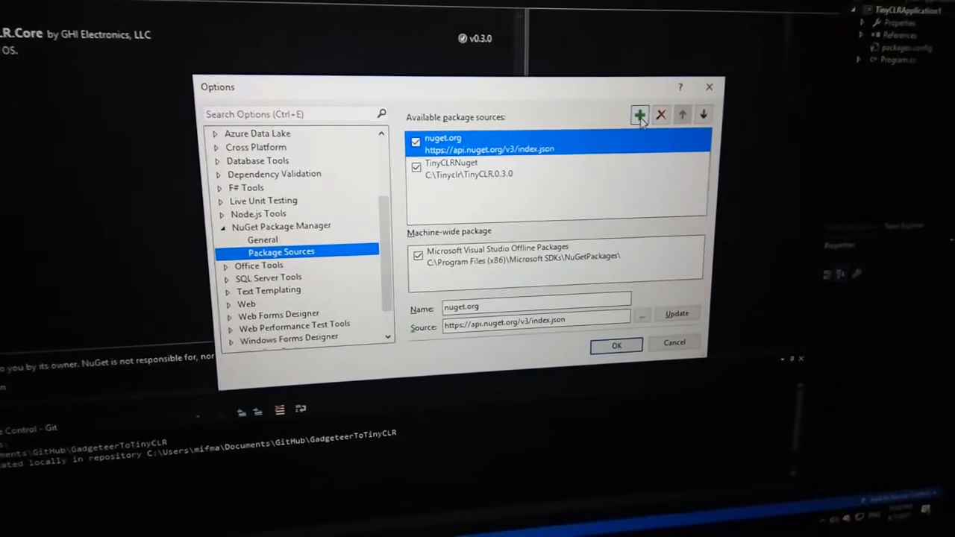
click(556, 171)
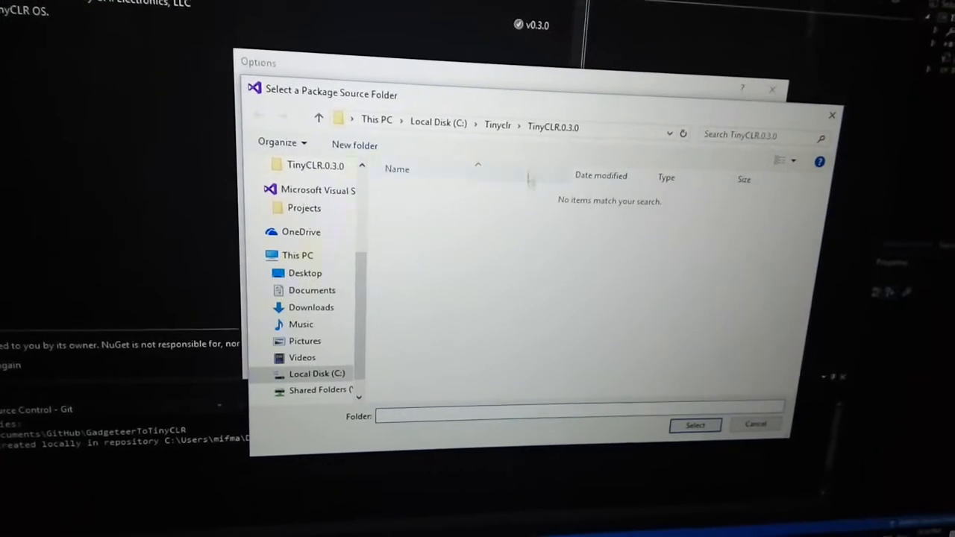
click(694, 420)
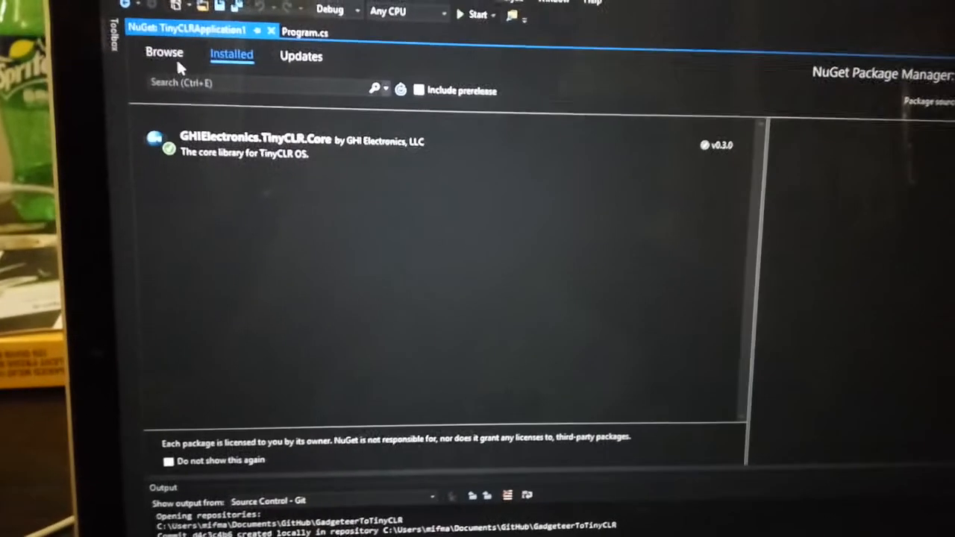
- Install the TinyCLR BrainPad, Devices and Pins packages from the TinyCLRNuget source
click(156, 50)
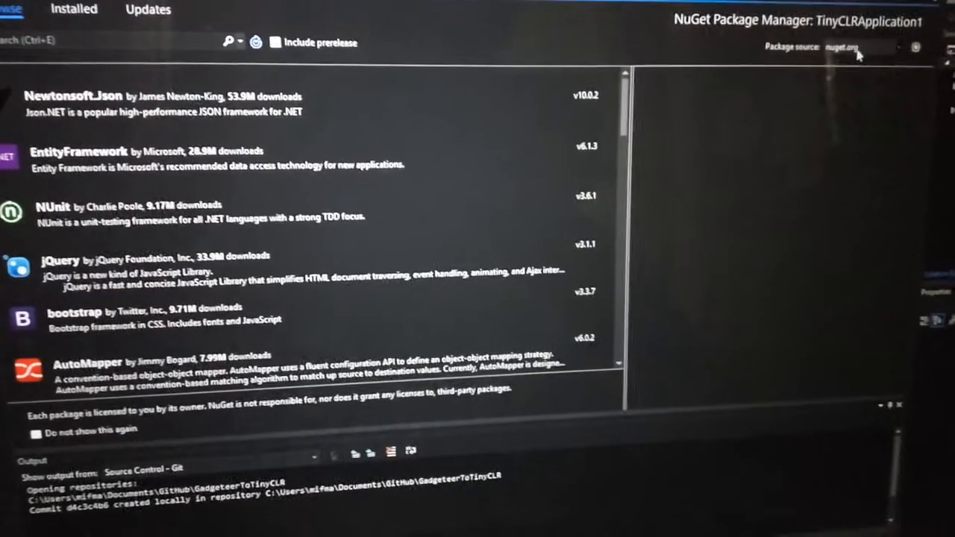
click(885, 64)
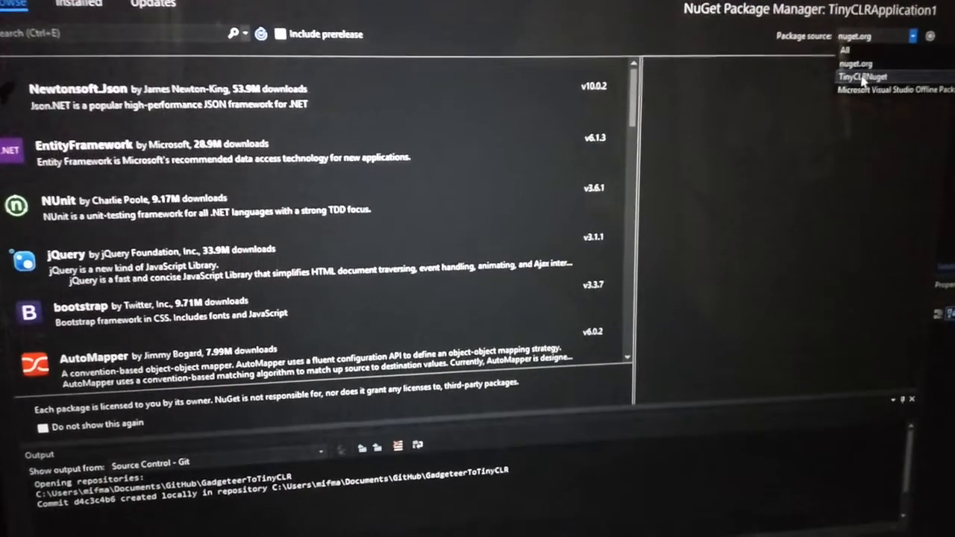
click(862, 87)
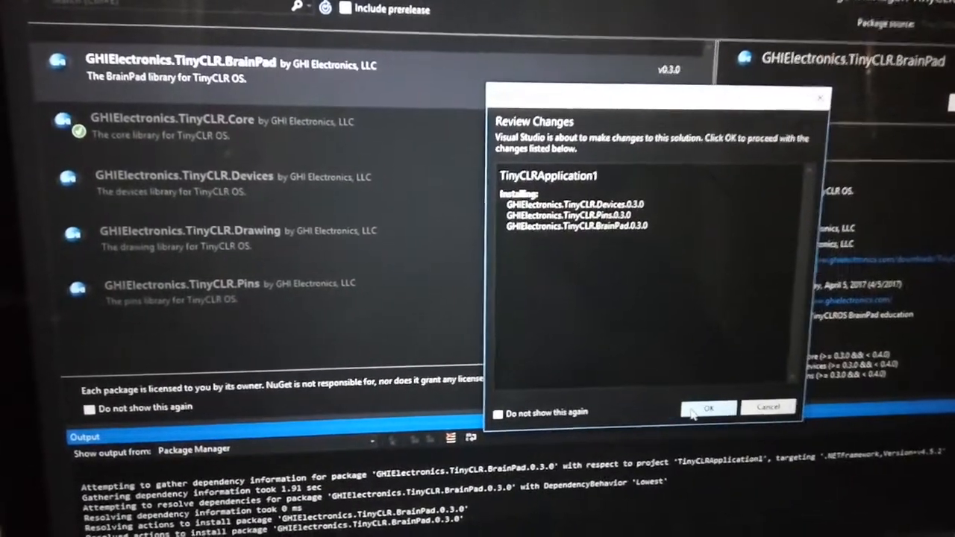
click(704, 416)
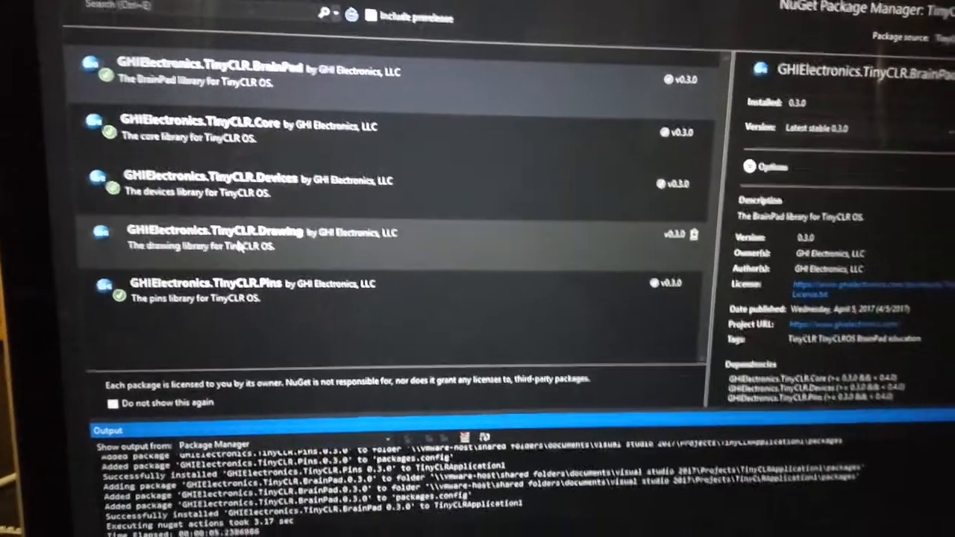
- Install the TinyCLR.Drawing 0.3.0 package as well
click(224, 238)
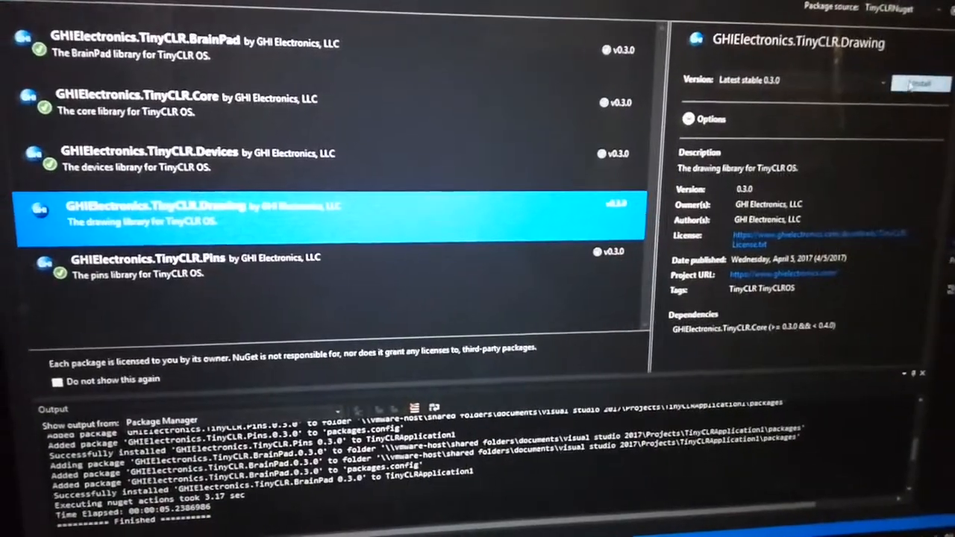
click(918, 82)
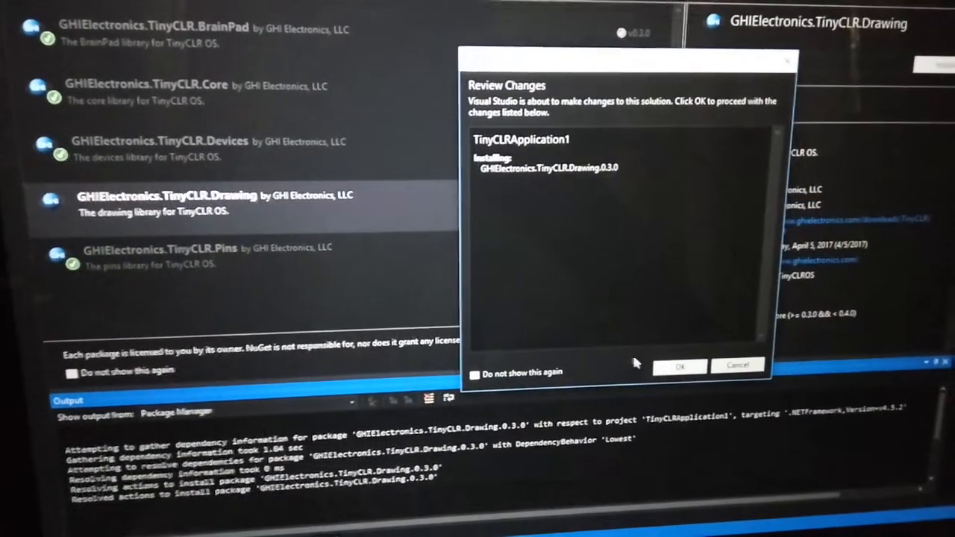
click(680, 366)
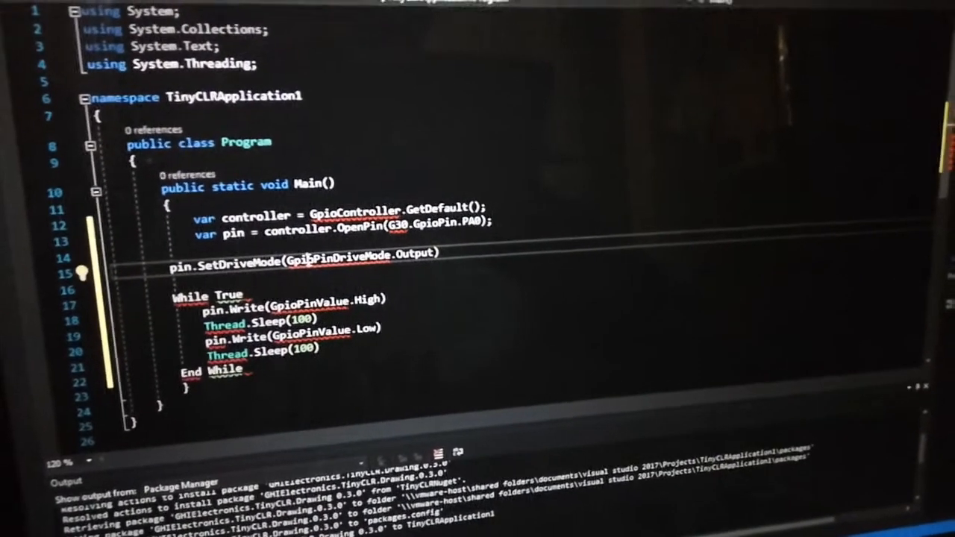
- Import the Gpio namespace via quick fix and list the G400S GPIO pins for the blink code
key(ctrl+period)
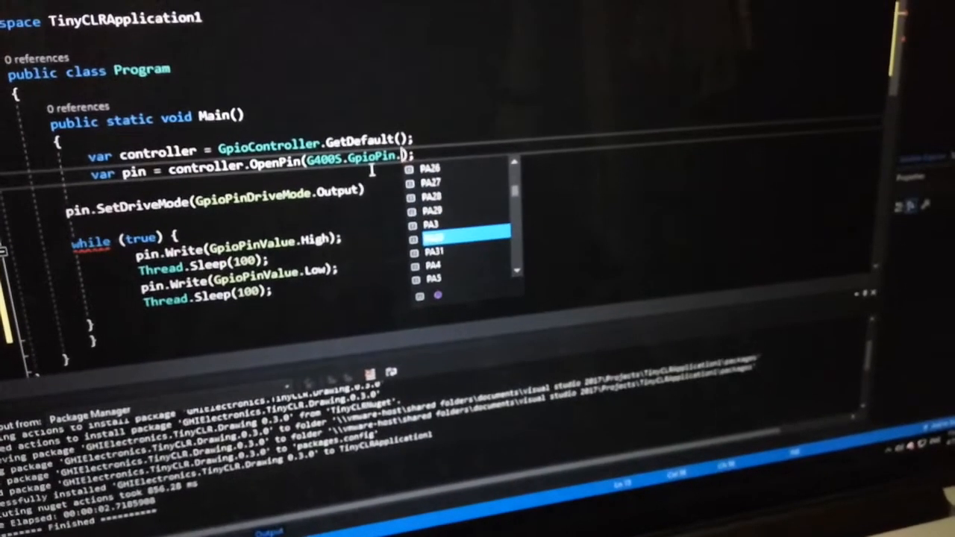
key(Down)
key(Down)
key(Down)
key(Down)
key(Down)
key(Down)
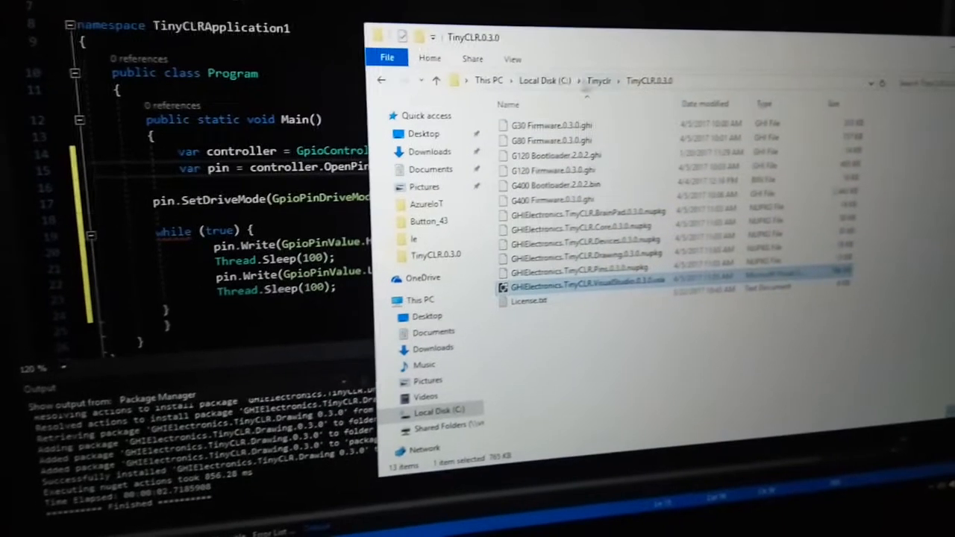
- Copy FEZRaptor.cs from TinyApp1's GHIPINS folder and return to the Visual Studio editor
click(597, 79)
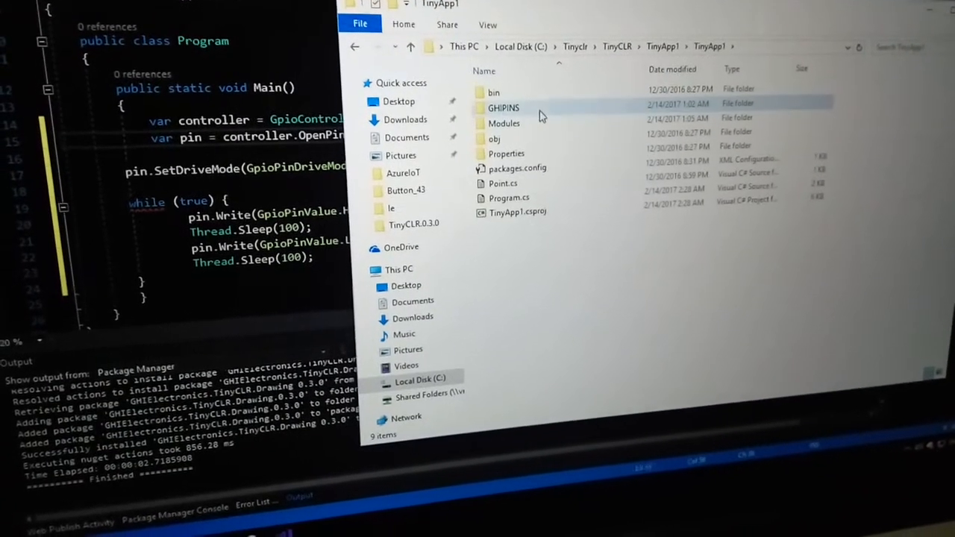
double_click(539, 112)
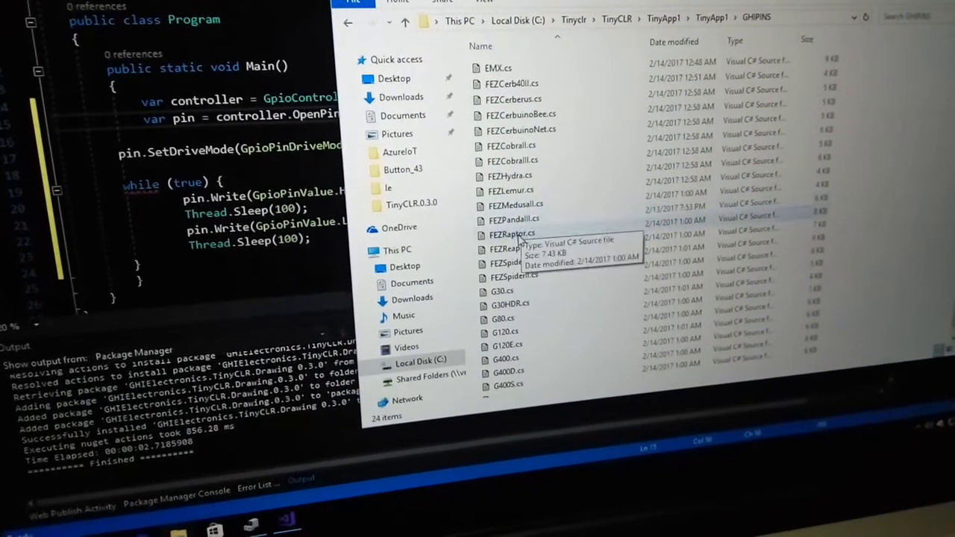
right_click(520, 237)
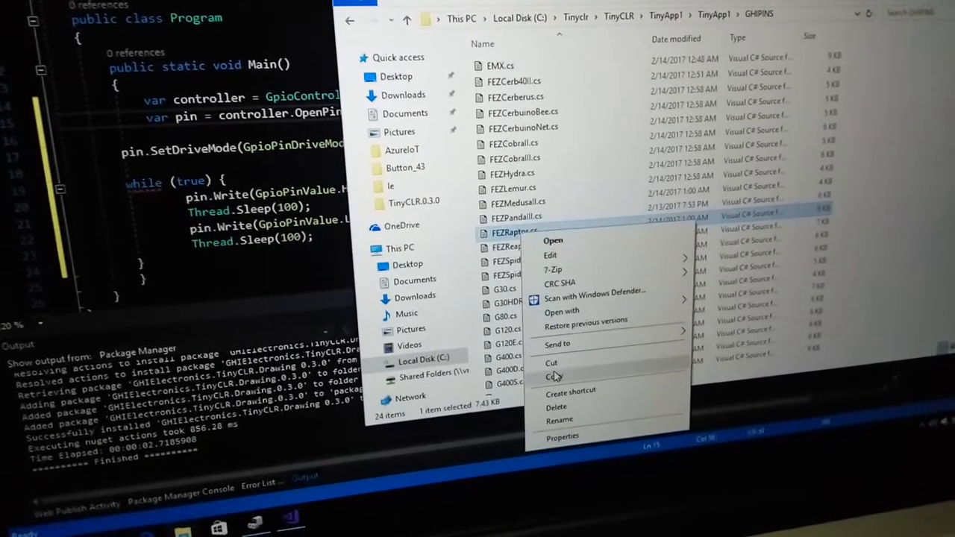
click(554, 377)
key(alt+Tab)
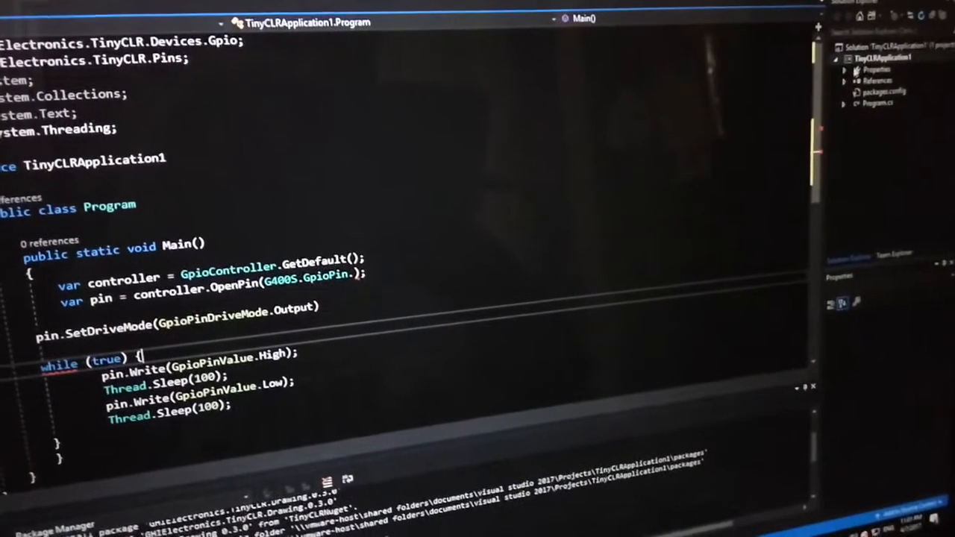
- Review and dismiss the suggested fixes for the unrecognised FezRaptor name
right_click(877, 58)
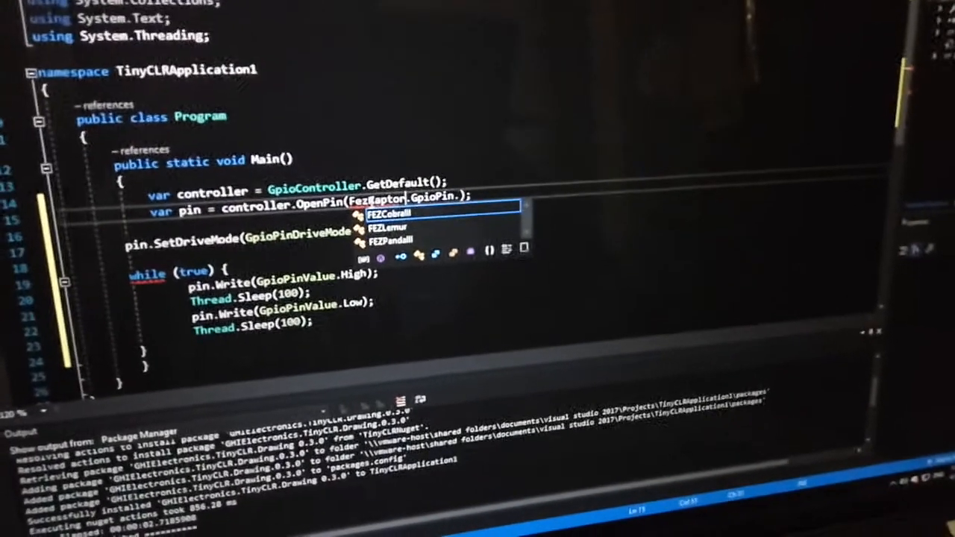
key(ctrl+period)
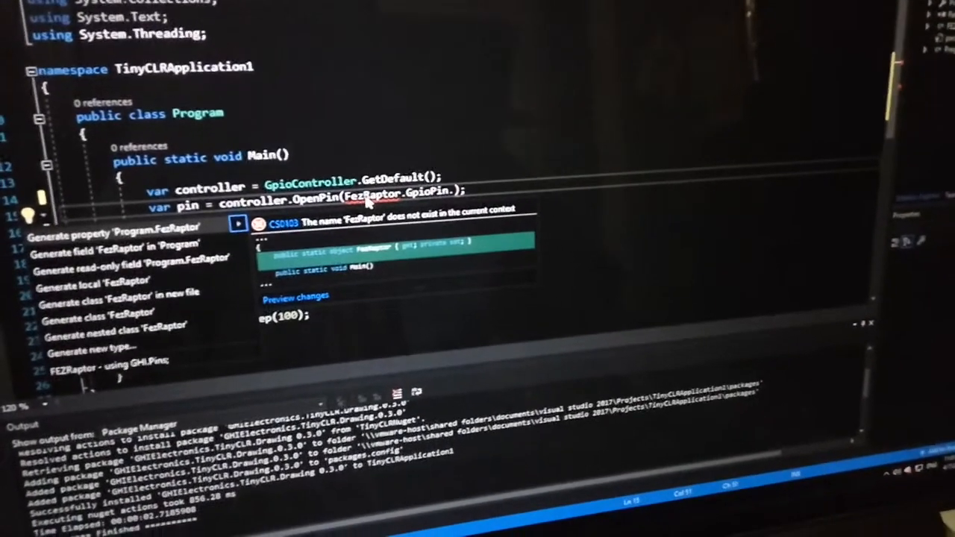
key(Escape)
text(E)
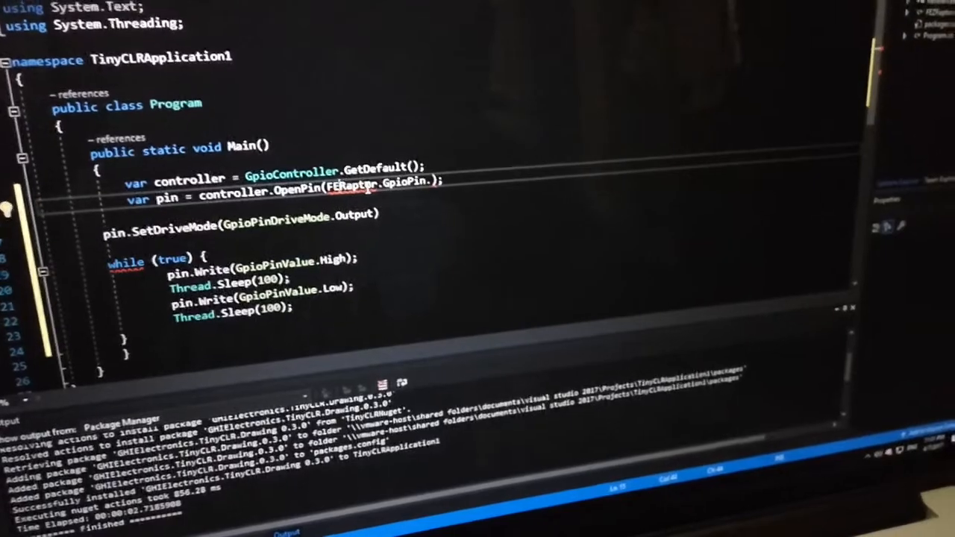
text(Z)
key(ctrl+period)
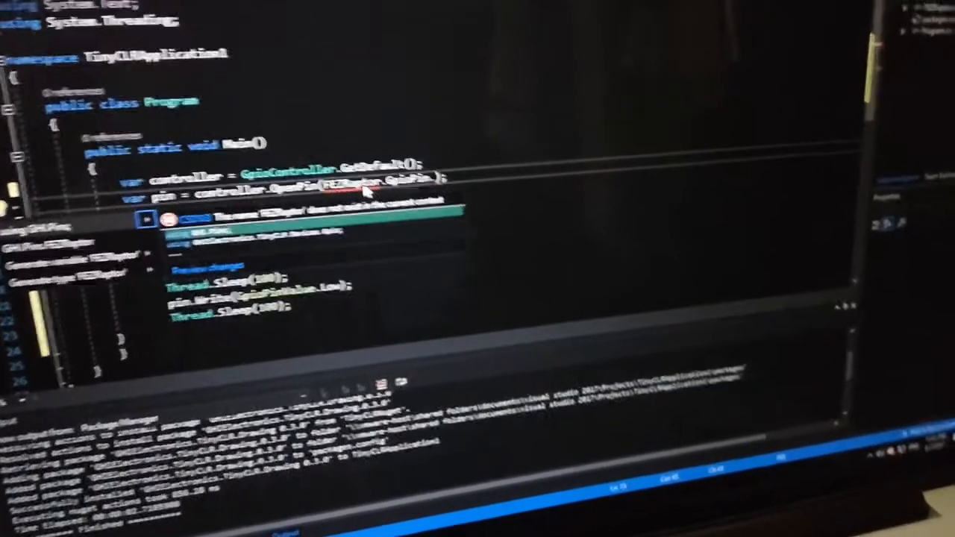
key(Escape)
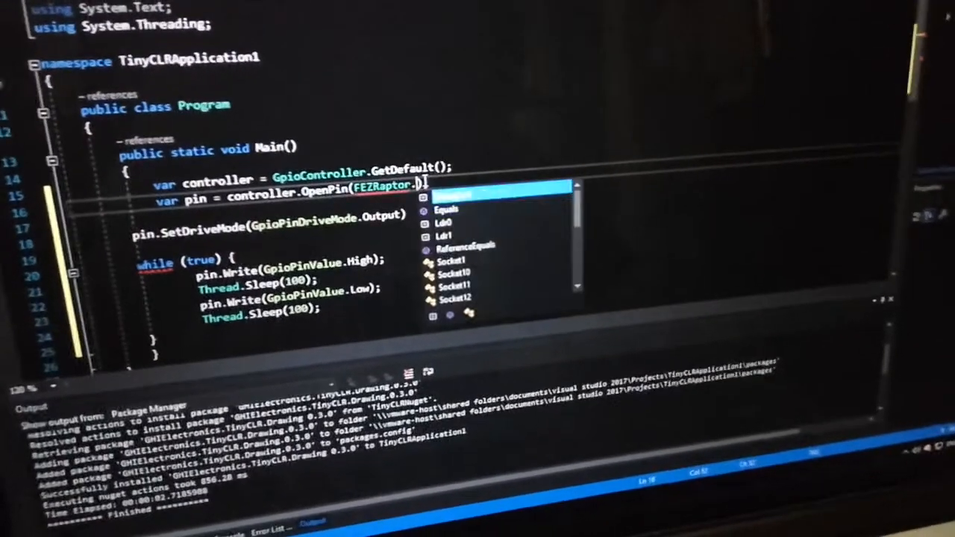
- Pick DebugLed from the FEZRaptor pin suggestions as the pin to open
key(Up)
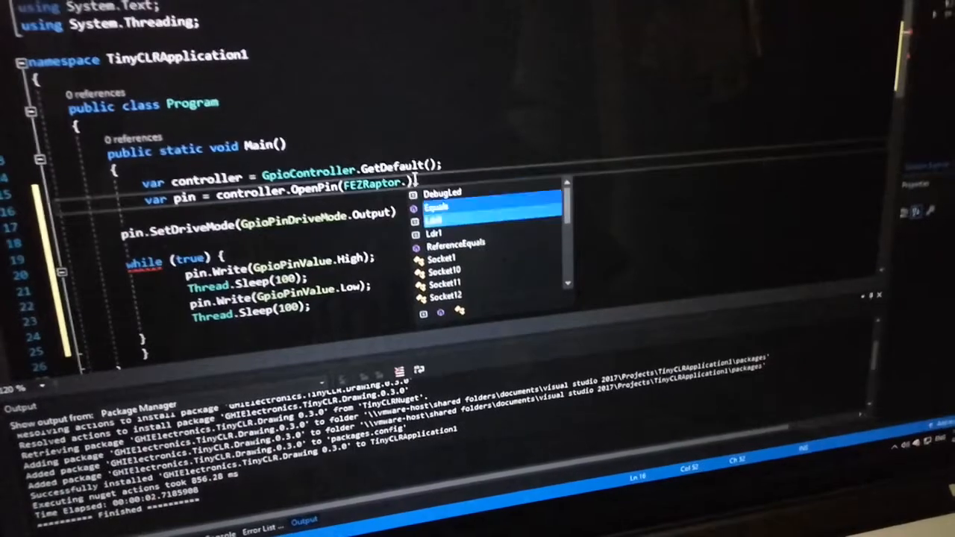
key(Up)
key(Tab)
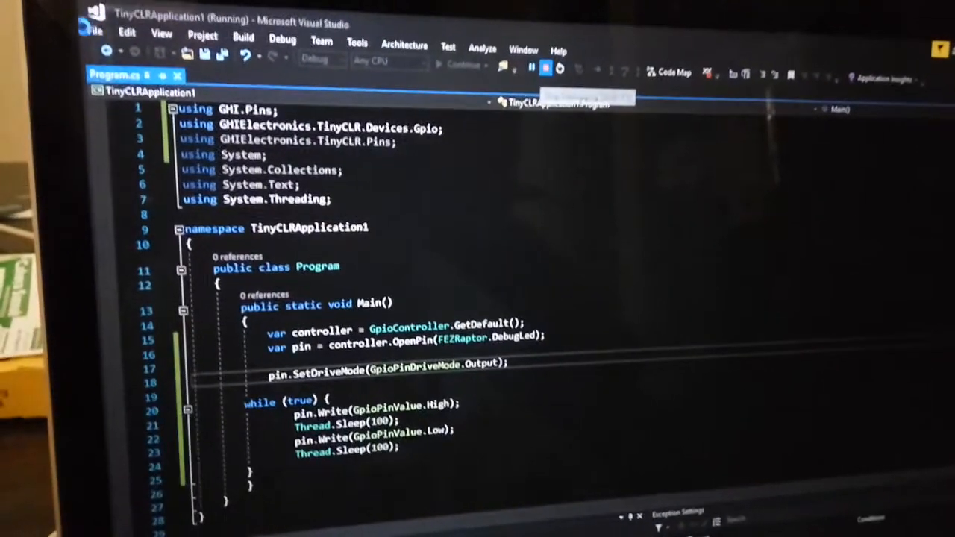
- Stop the TinyCLRApplication1 debug session and bring up the File menu
click(527, 83)
click(84, 57)
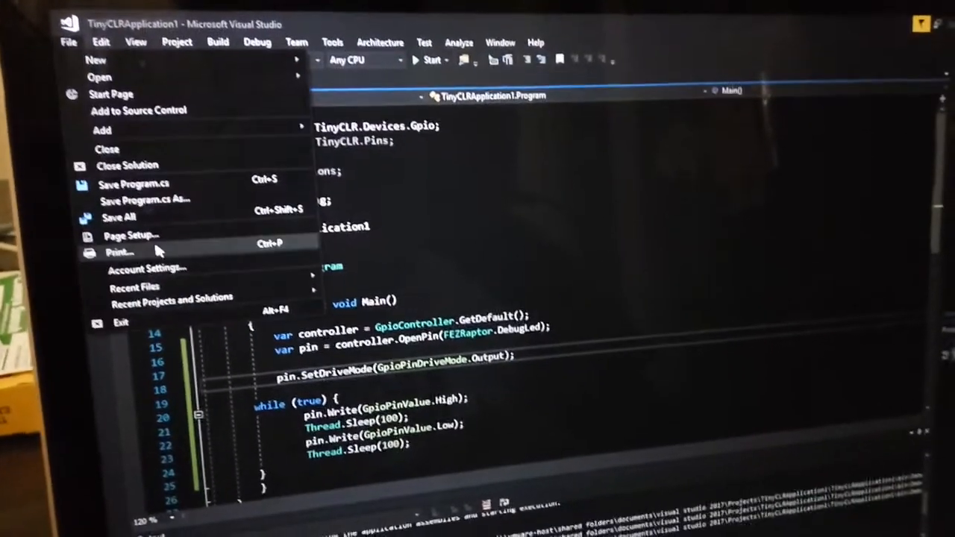
mouse_move(174, 300)
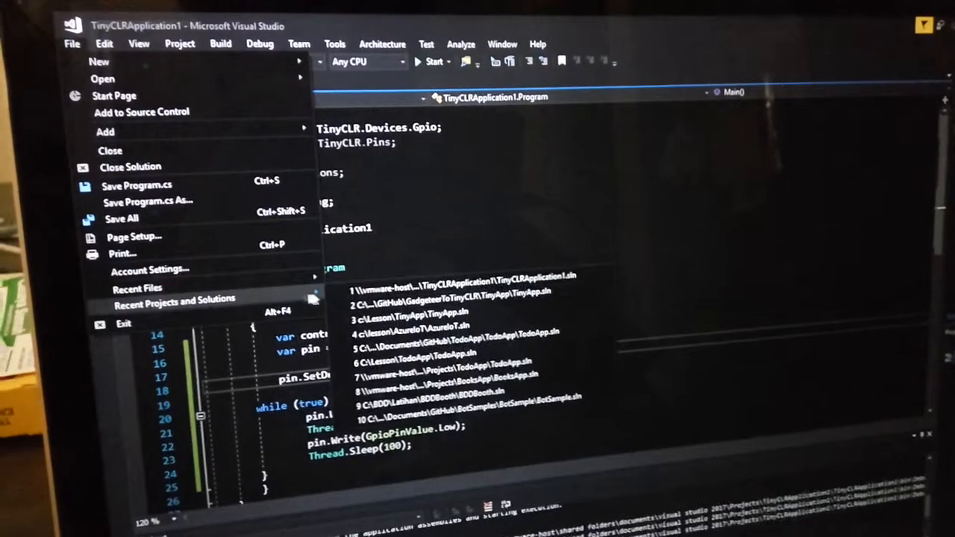
- Open the recent GadgeteerToTinyCLR\TinyApp\TinyApp.sln solution
click(375, 302)
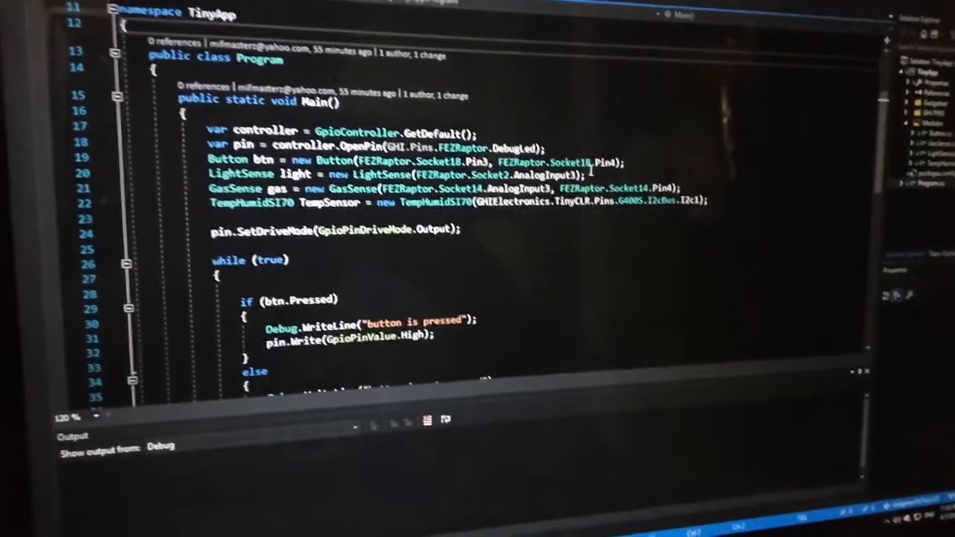
scroll(588, 168, down, 1)
scroll(589, 168, down, 1)
scroll(589, 170, down, 1)
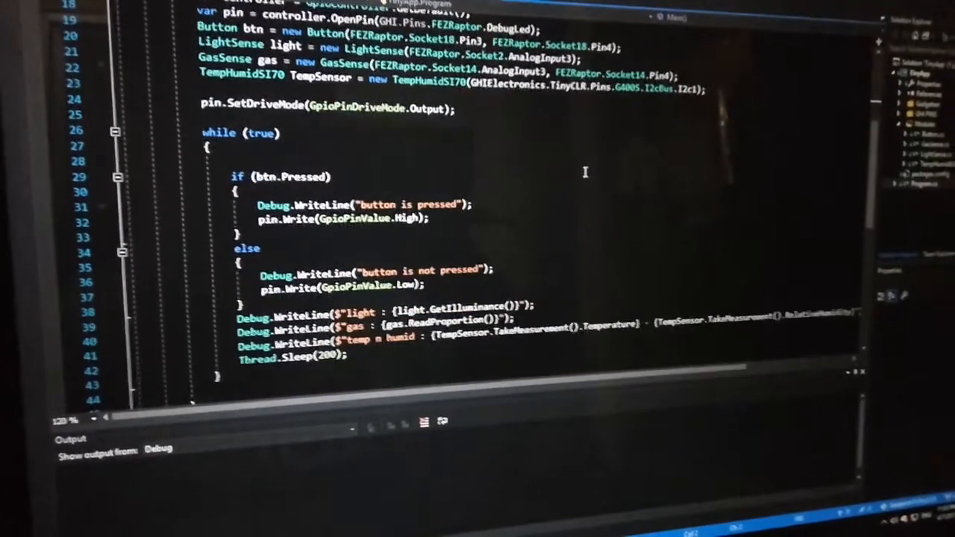
scroll(585, 171, up, 1)
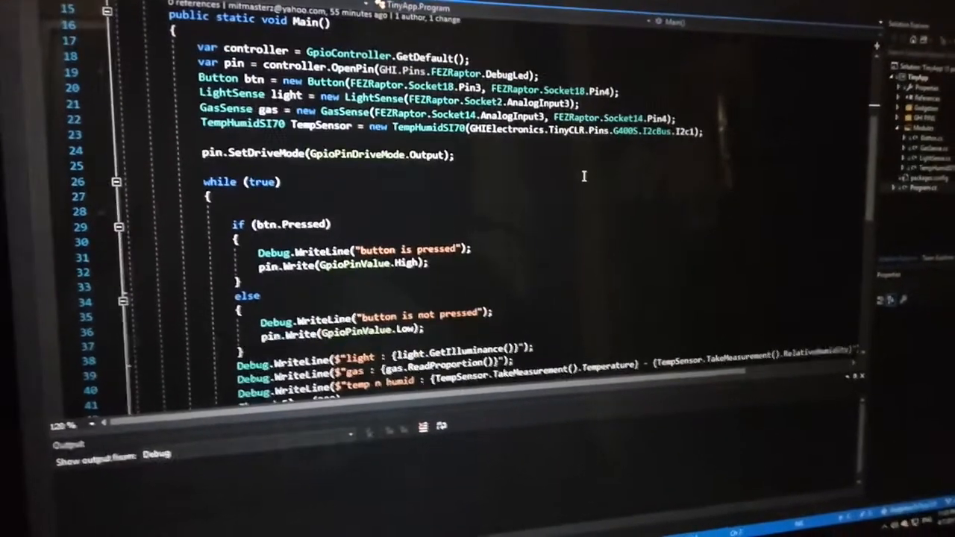
scroll(585, 181, up, 2)
scroll(584, 178, up, 2)
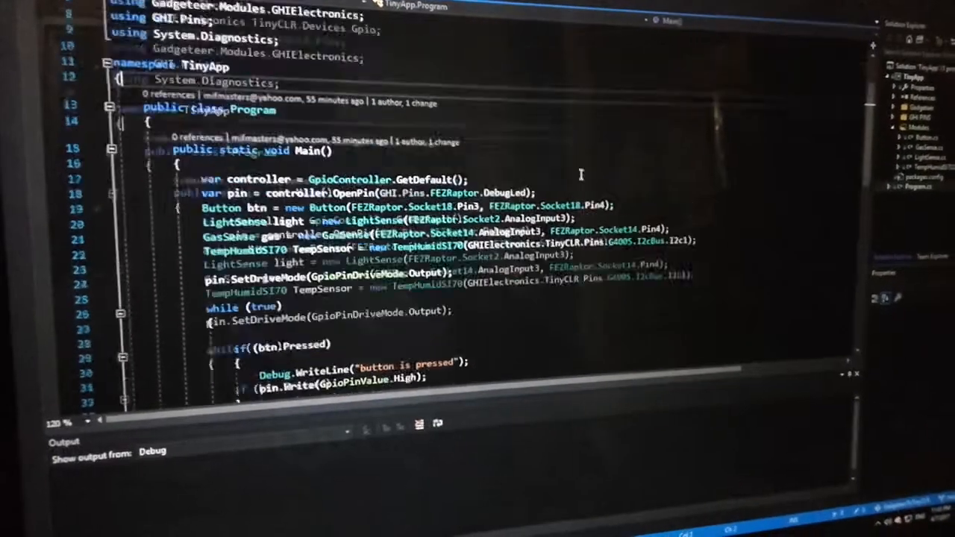
scroll(582, 173, up, 1)
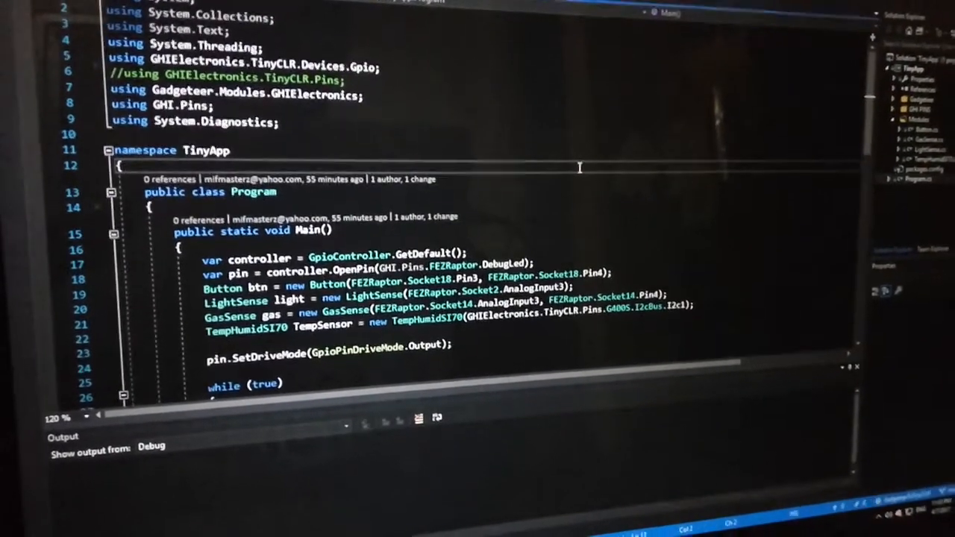
scroll(582, 167, down, 1)
scroll(577, 162, down, 2)
scroll(577, 160, down, 2)
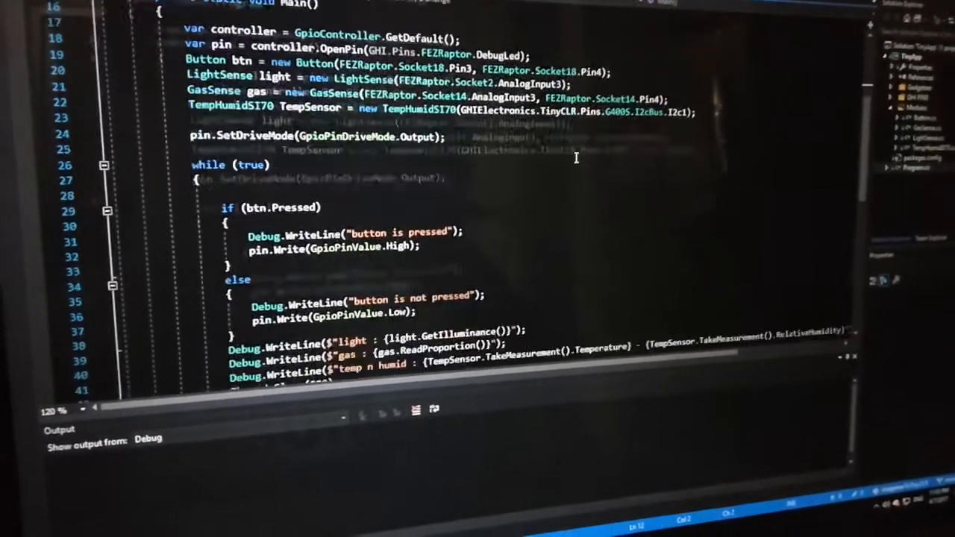
scroll(573, 157, down, 2)
scroll(574, 158, up, 2)
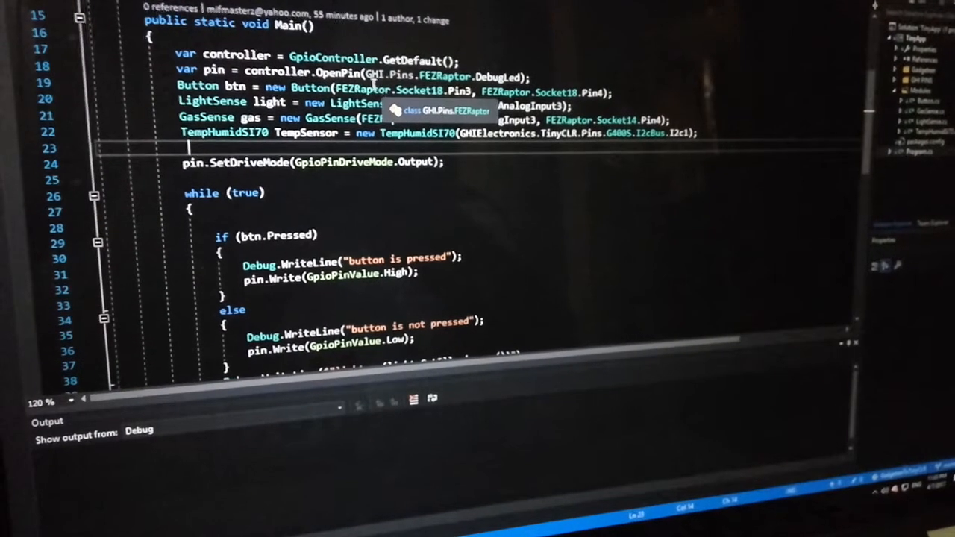
double_click(405, 85)
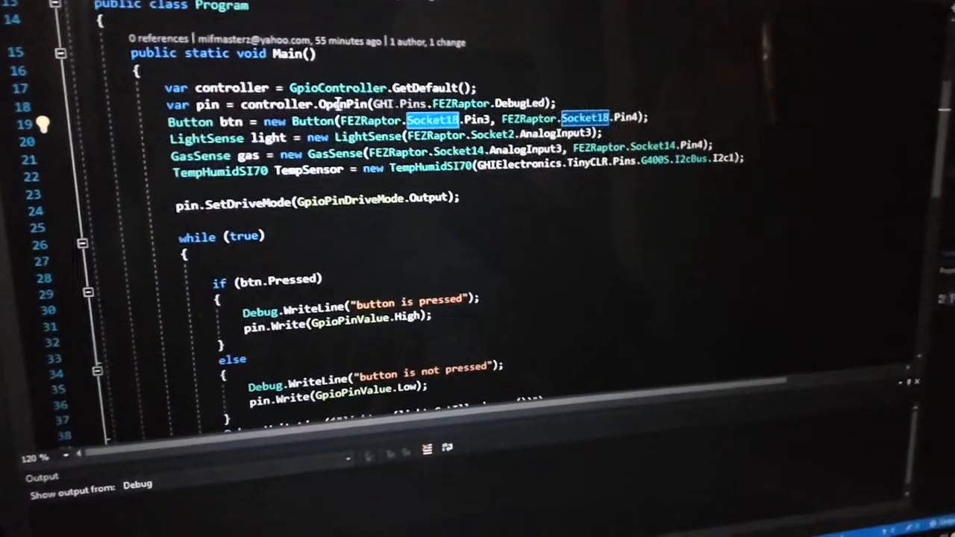
double_click(313, 121)
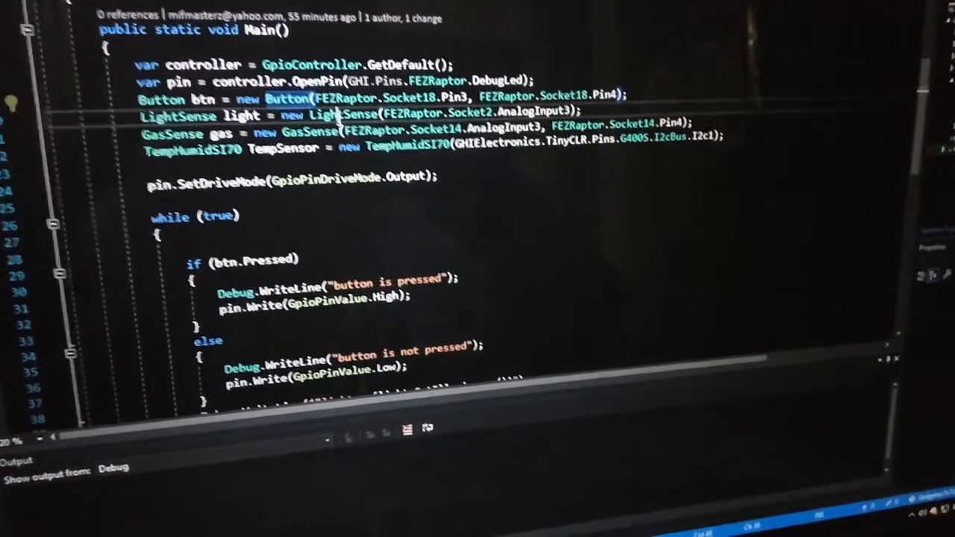
double_click(340, 119)
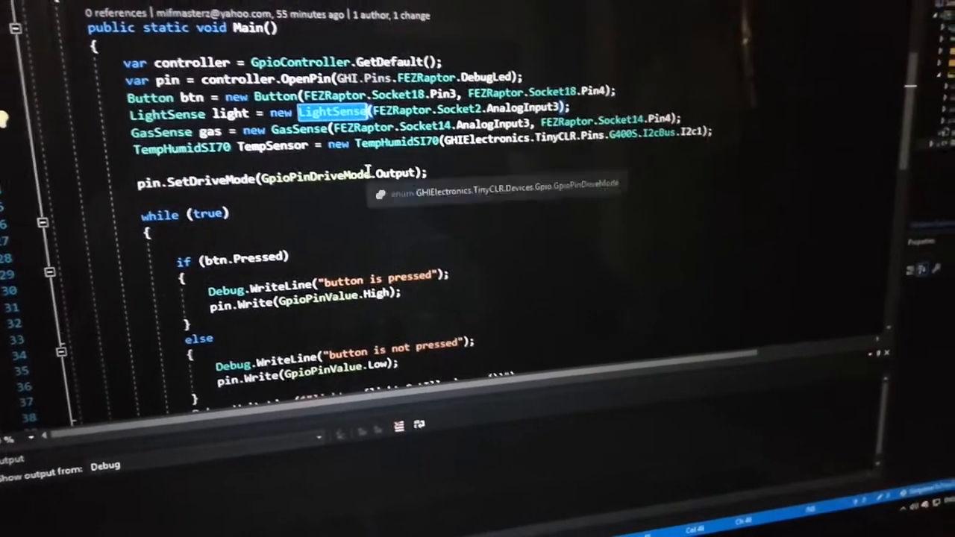
scroll(352, 195, down, 2)
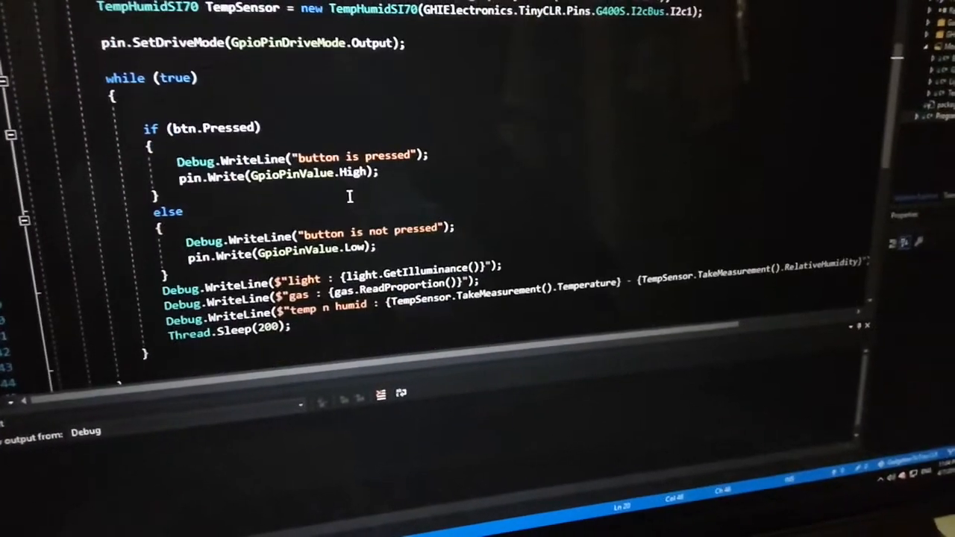
mouse_move(265, 257)
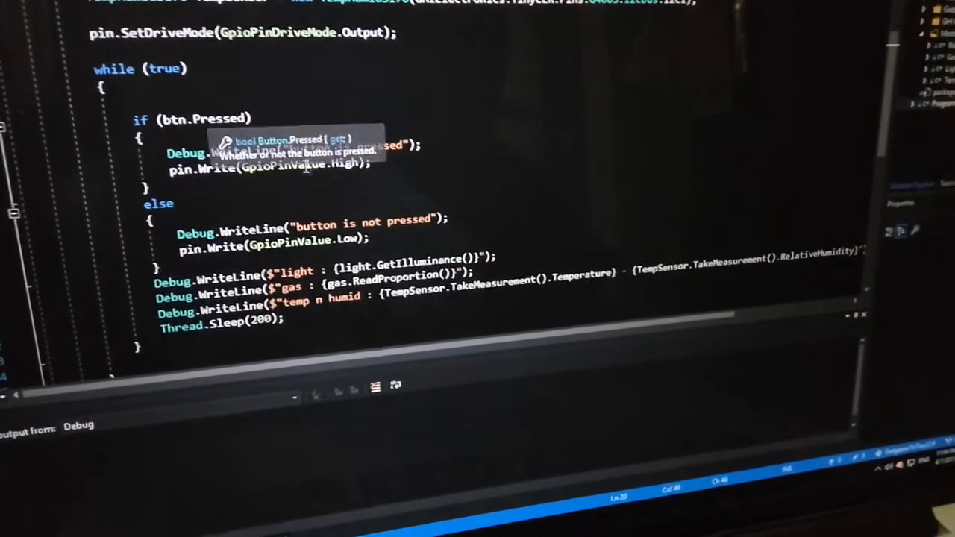
click(150, 186)
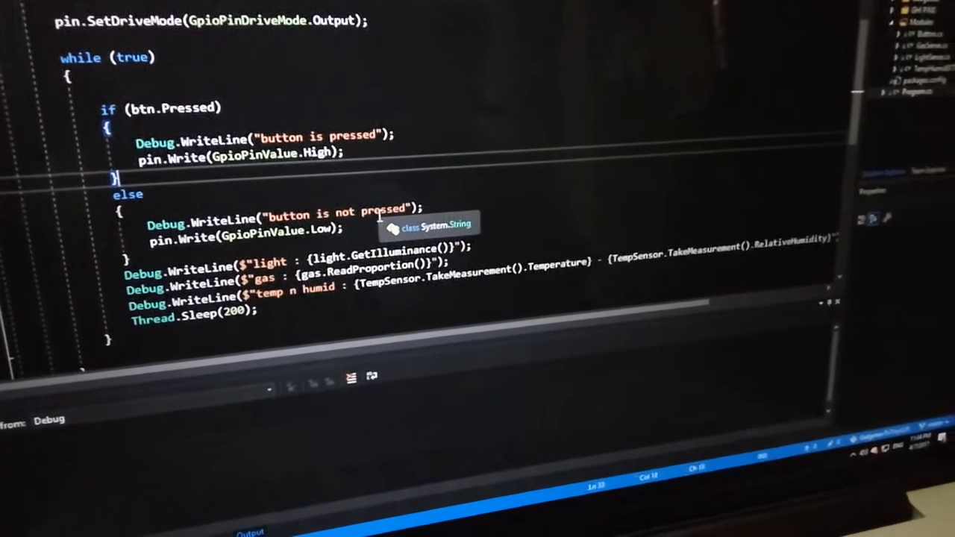
scroll(379, 216, down, 1)
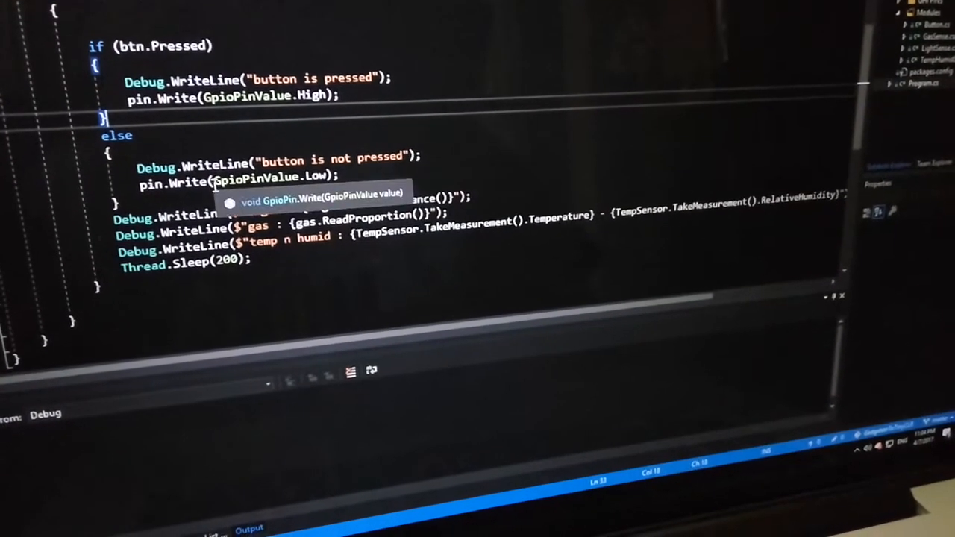
scroll(179, 247, down, 1)
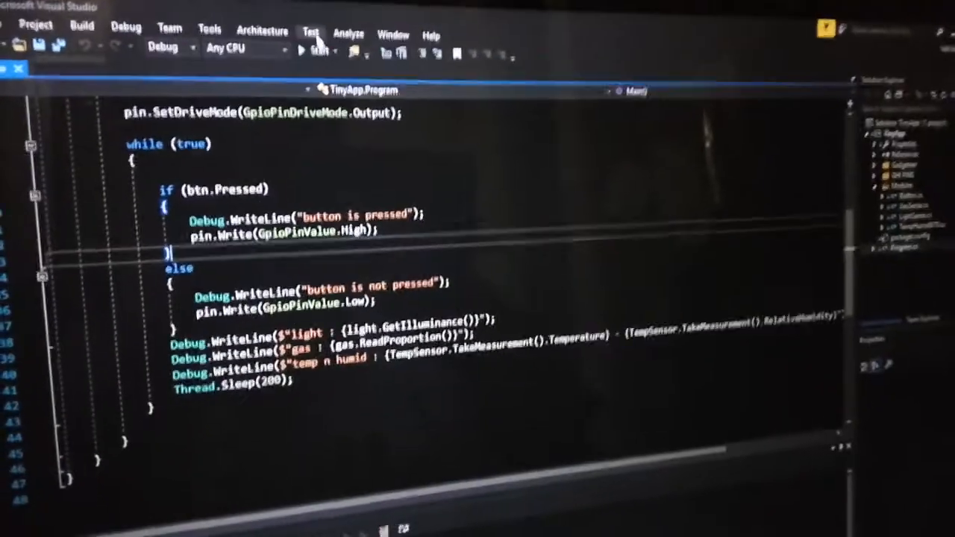
click(315, 85)
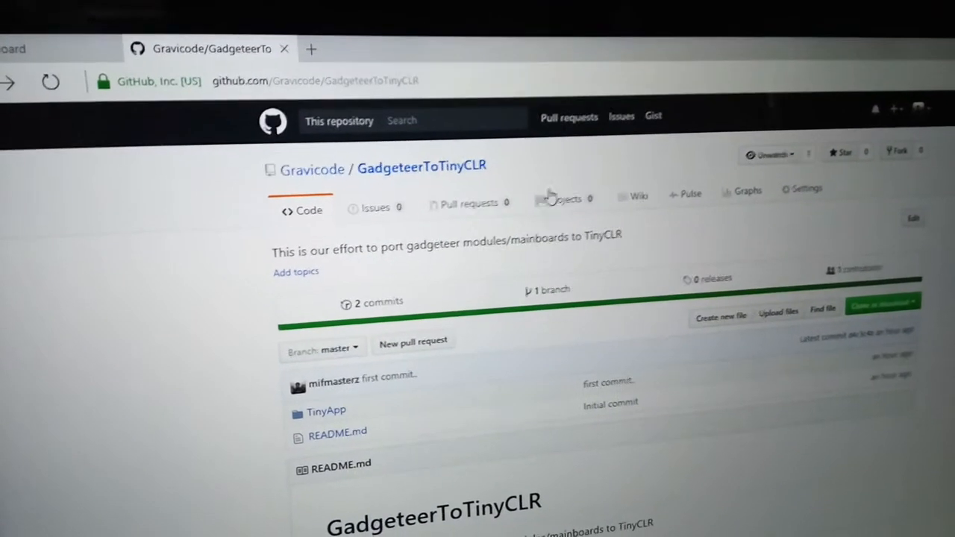
- Select the repository address, then browse into the TinyApp/TinyApp project folder
click(442, 82)
key(ctrl+a)
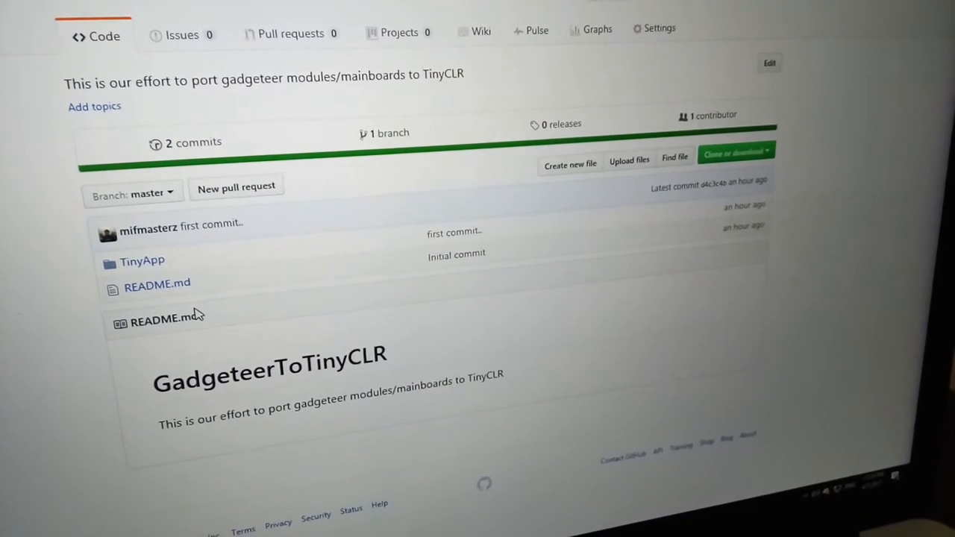
click(142, 263)
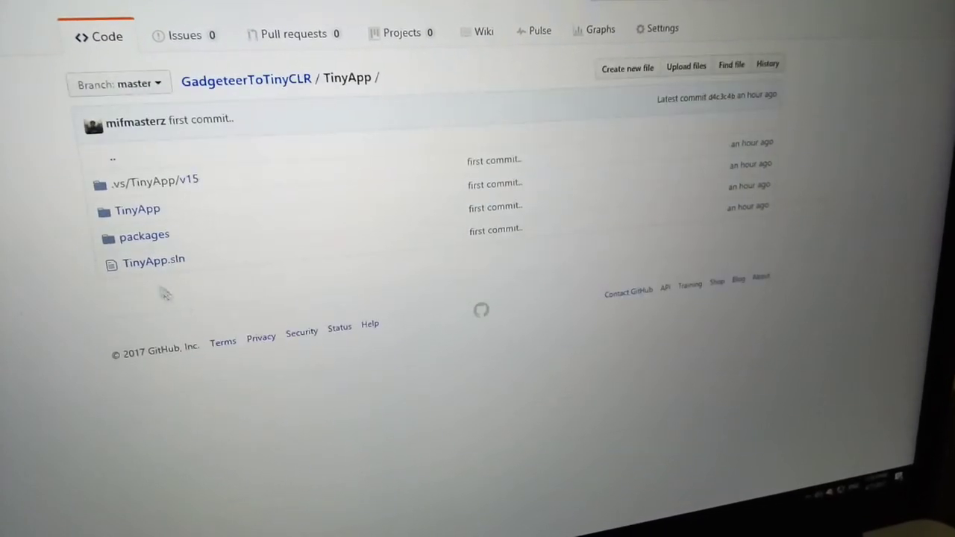
click(138, 216)
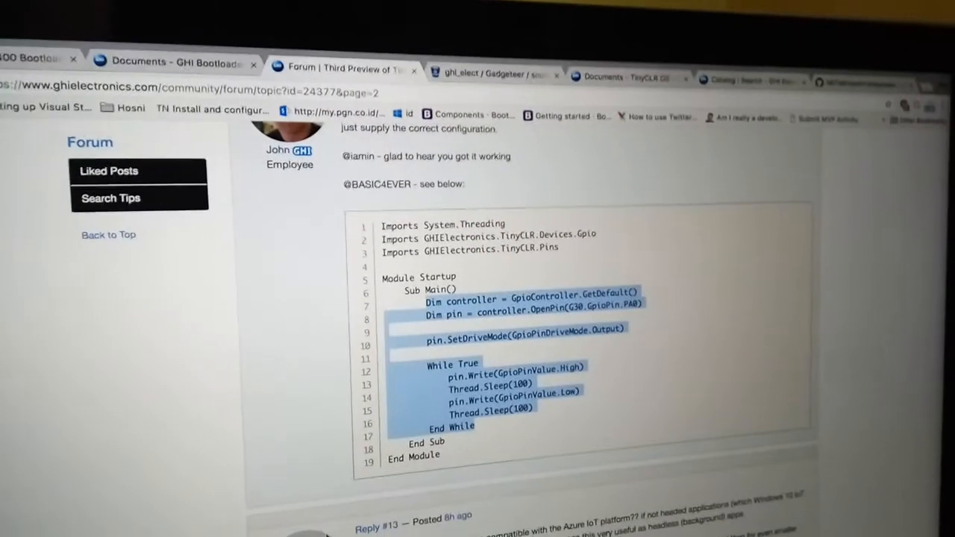
scroll(373, 485, up, 5)
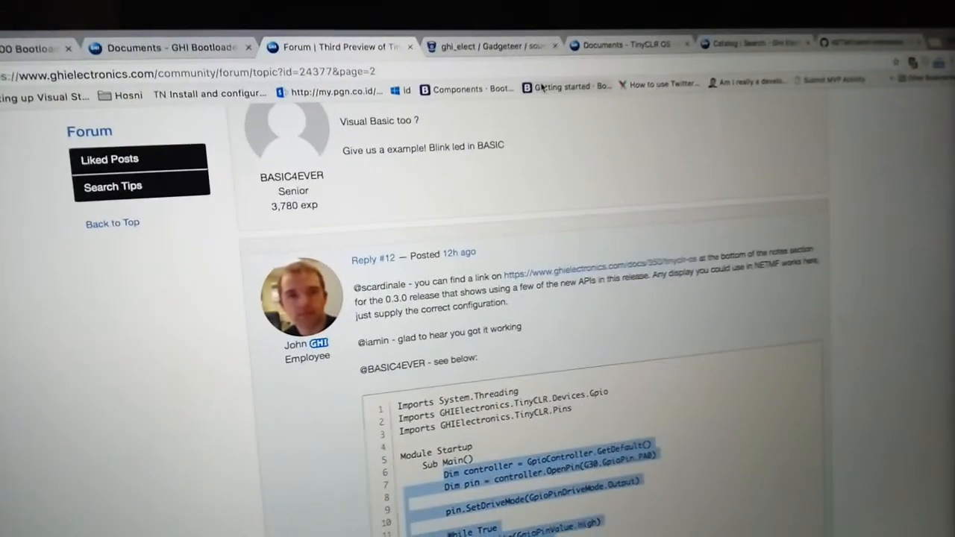
- Switch to the Bitbucket Gadgeteer source, then the Documents - TinyCLR OS page
click(518, 44)
click(650, 43)
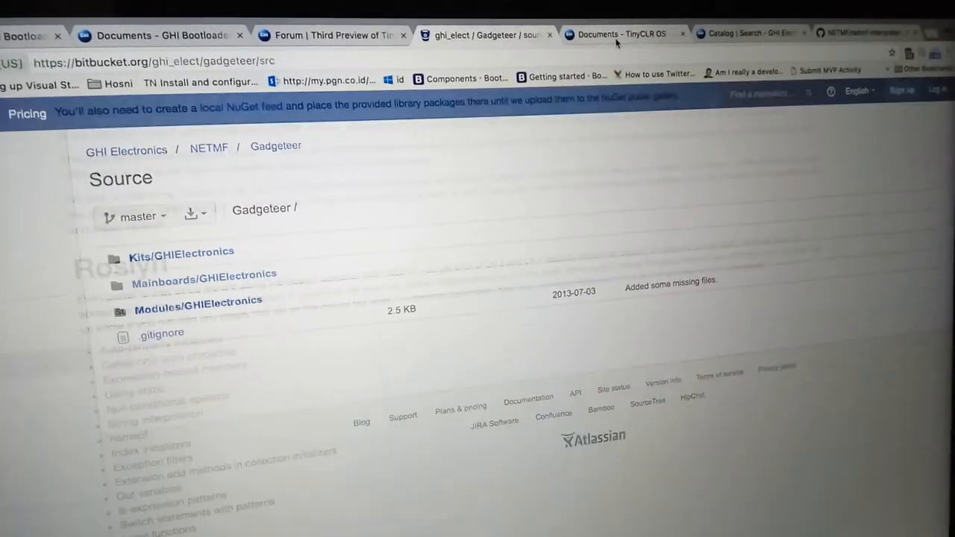